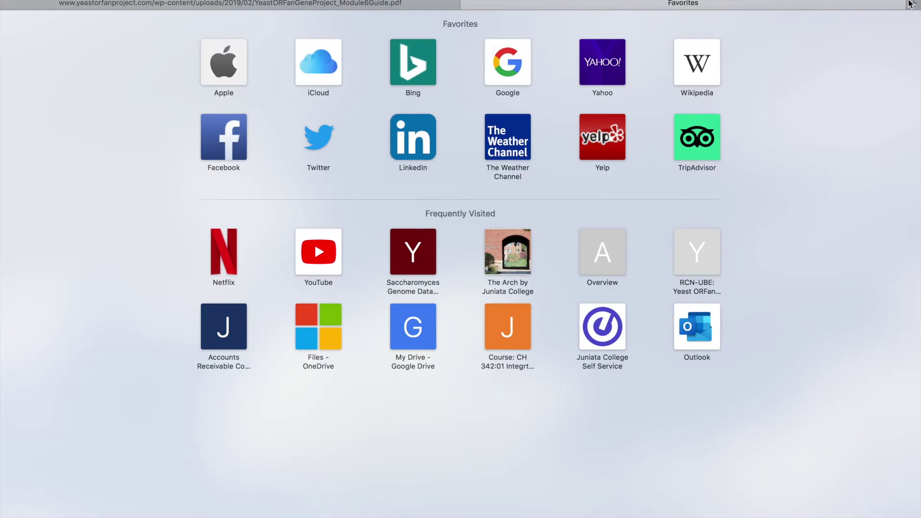
Step: Open the Saccharomyces Genome Database site by searching for sgd, and look up the gene TMN2
text(sgd)
key(Return)
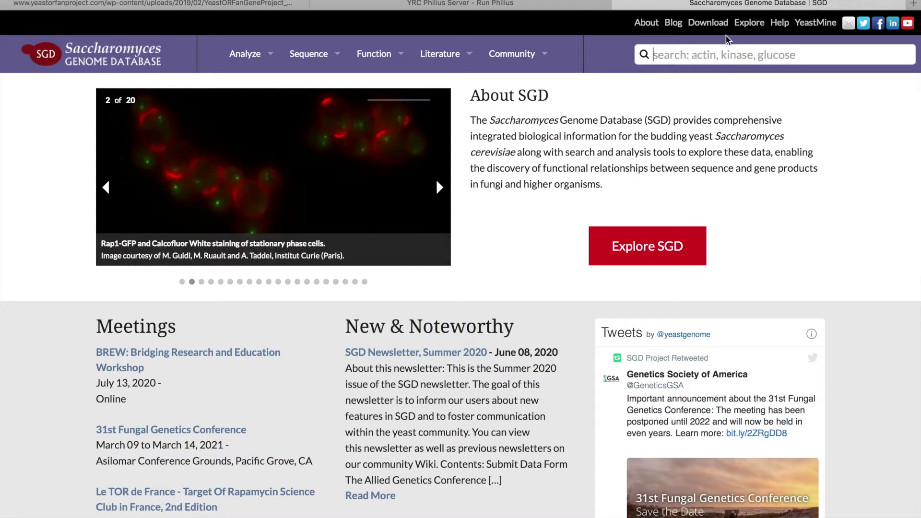
text(TMN2)
key(Return)
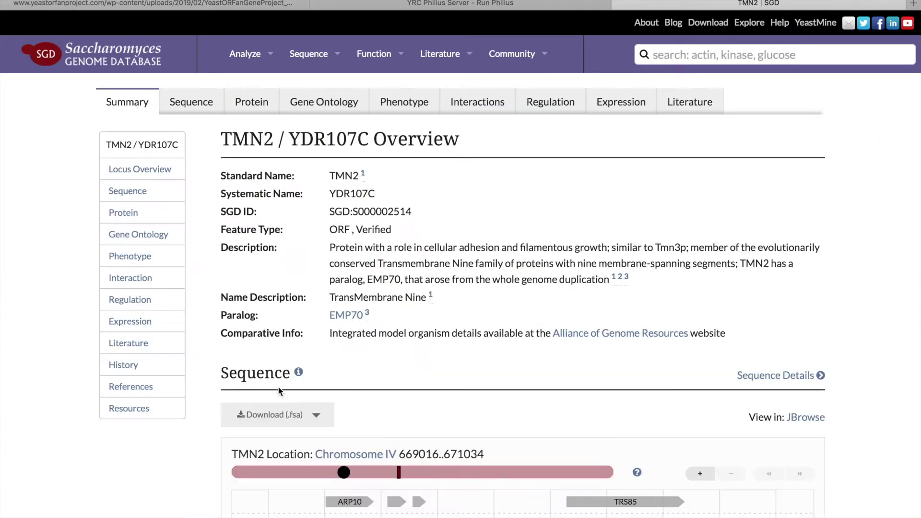
Step: Download the Protein sequence file (.fsa) from the Sequence section of the TMN2 gene page
scroll(278, 386, down, 2)
click(269, 326)
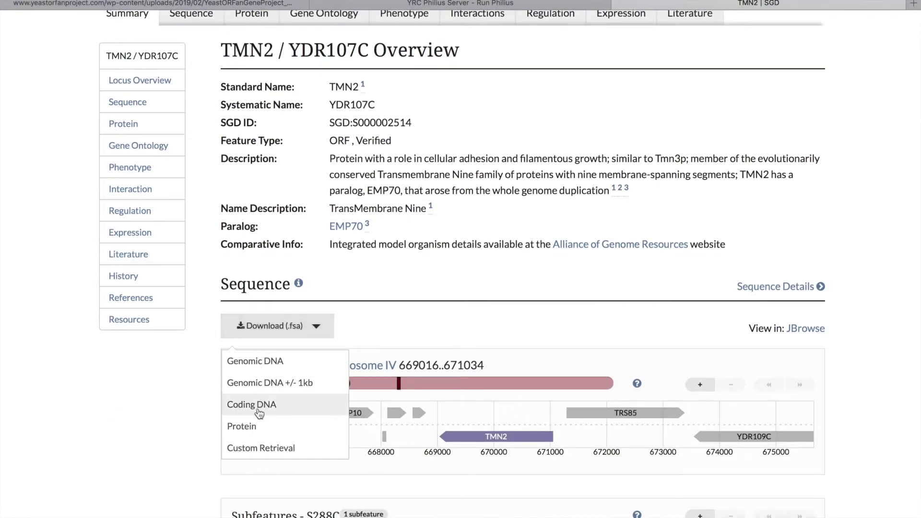
click(250, 425)
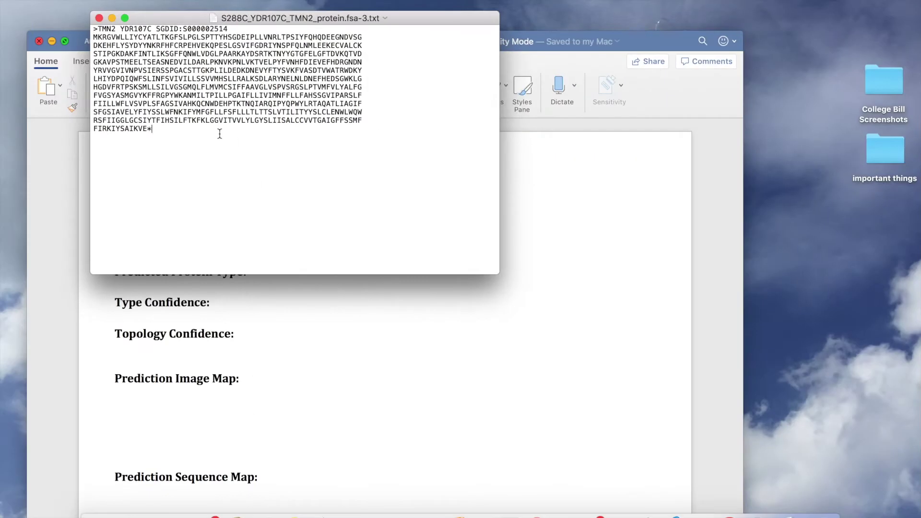
Step: Copy the entire TMN2 protein sequence with its header from the downloaded text file, and show the Module 6 worksheet in Word full screen
drag(220, 134, 102, 32)
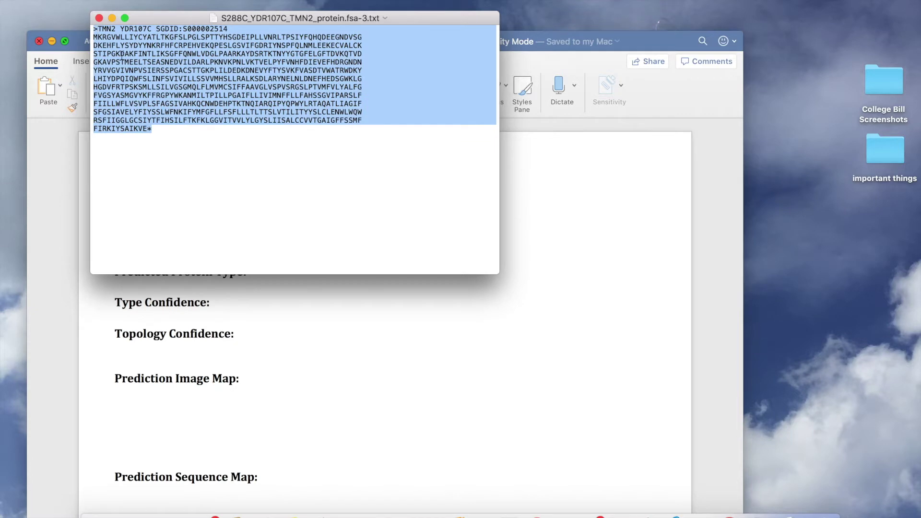
right_click(126, 55)
click(131, 106)
click(67, 44)
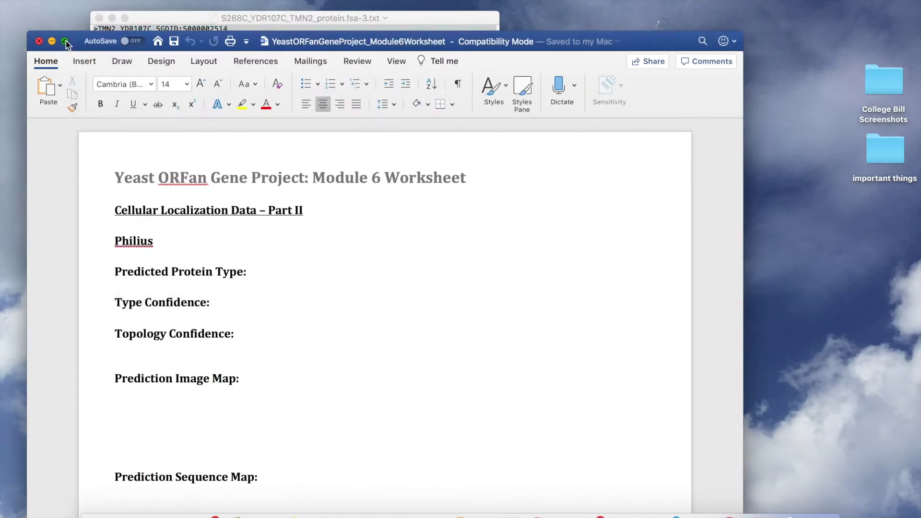
click(65, 40)
Step: Switch to the Philius server page in the browser, paste the copied protein sequence into the sequence box and run Philius
key(ctrl+Right)
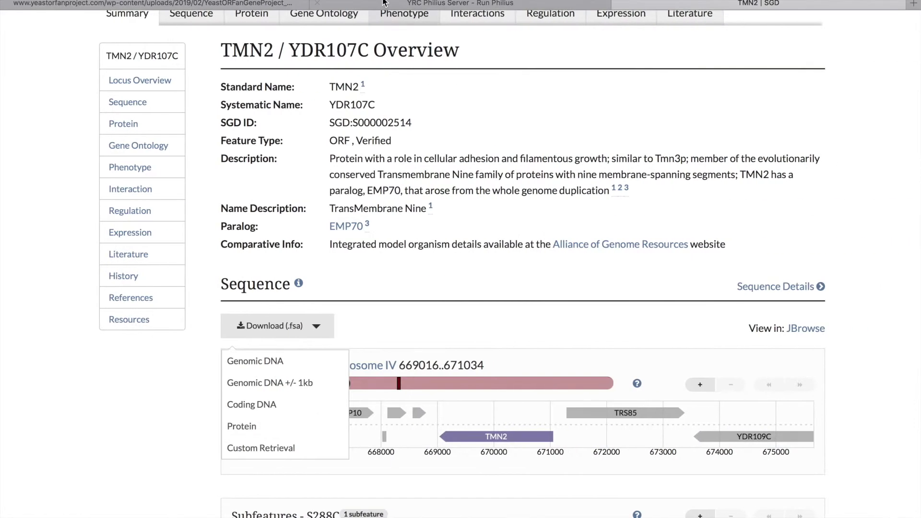
click(382, 2)
click(368, 314)
key(super+v)
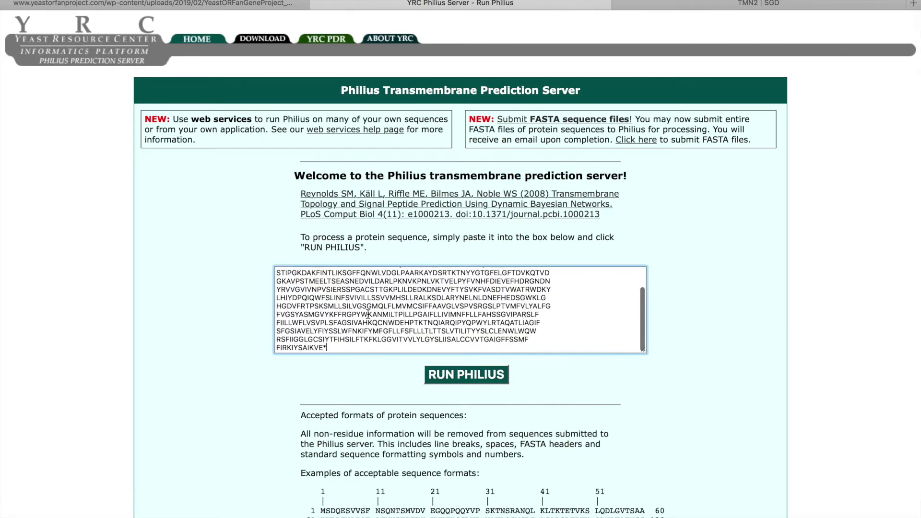
click(471, 376)
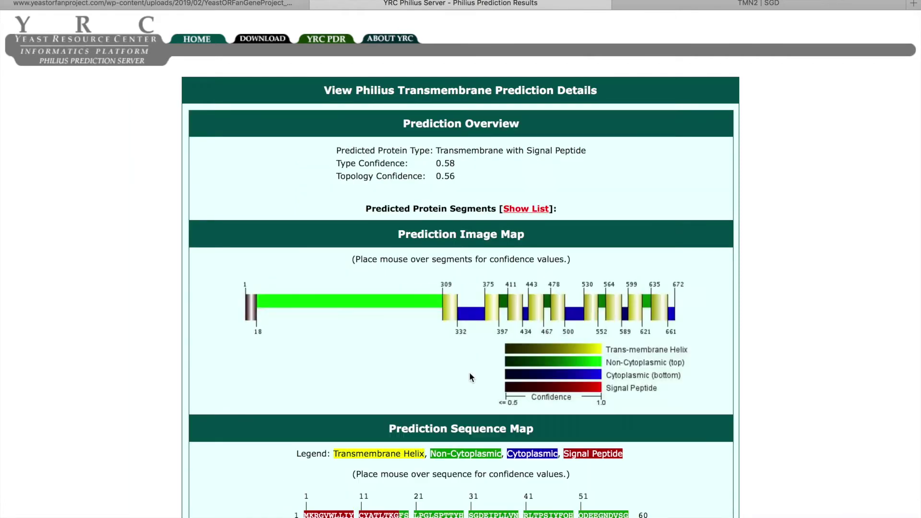
Step: In the Word worksheet, enter "Transmembrane with signal peptides" in non-bold text under Predicted Protein Type, based on the Philius results
scroll(469, 377, down, 5)
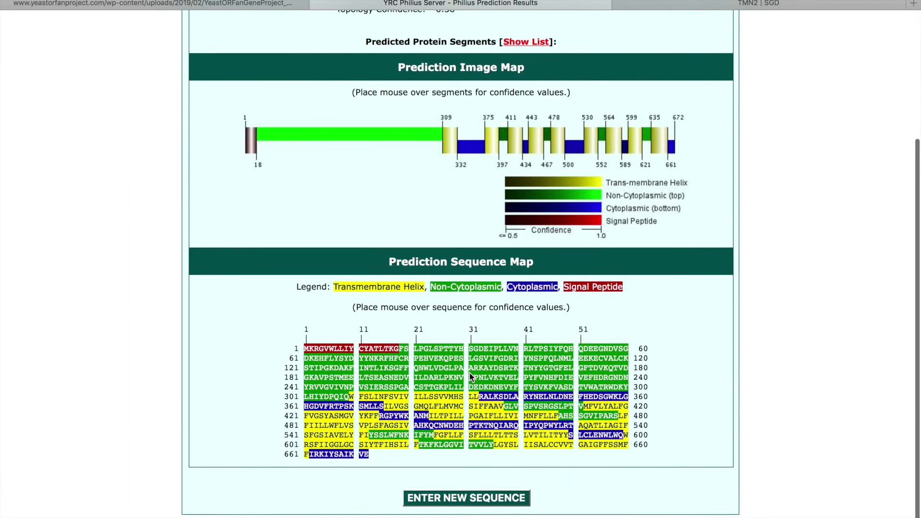
scroll(470, 377, up, 5)
scroll(469, 377, down, 1)
scroll(441, 268, left, 2)
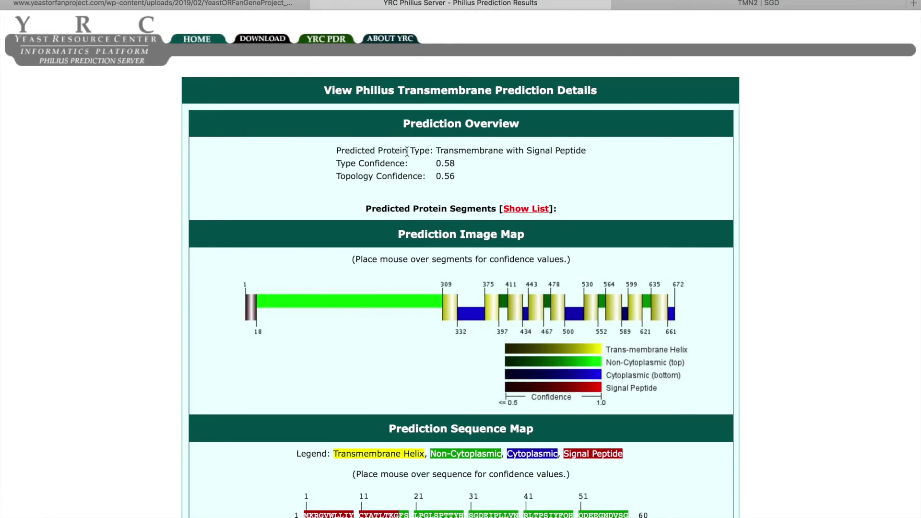
key(ctrl+Right)
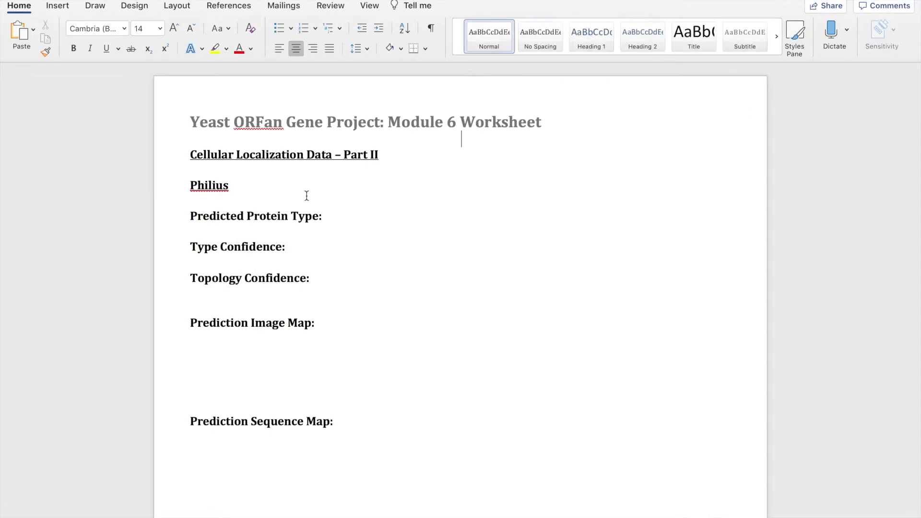
click(358, 217)
click(356, 218)
text(t)
key(BackSpace)
click(73, 51)
text(Transmem)
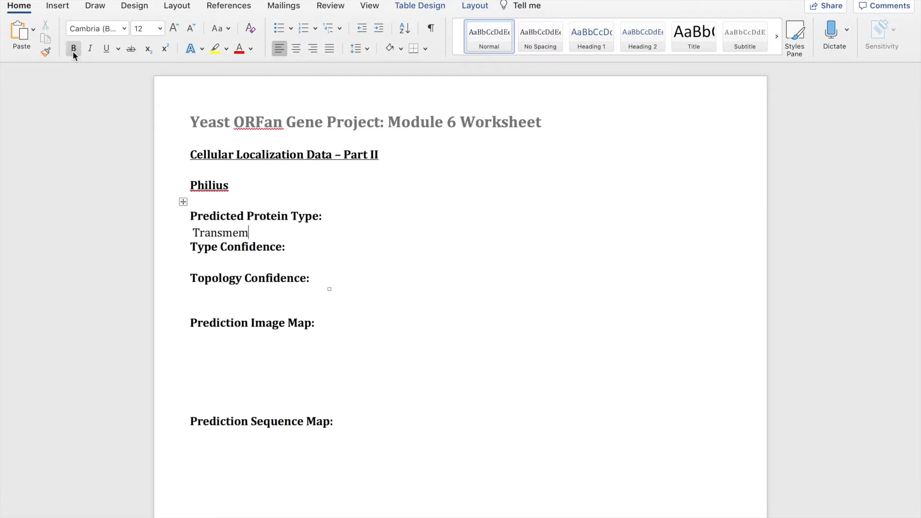
text(brane with signal)
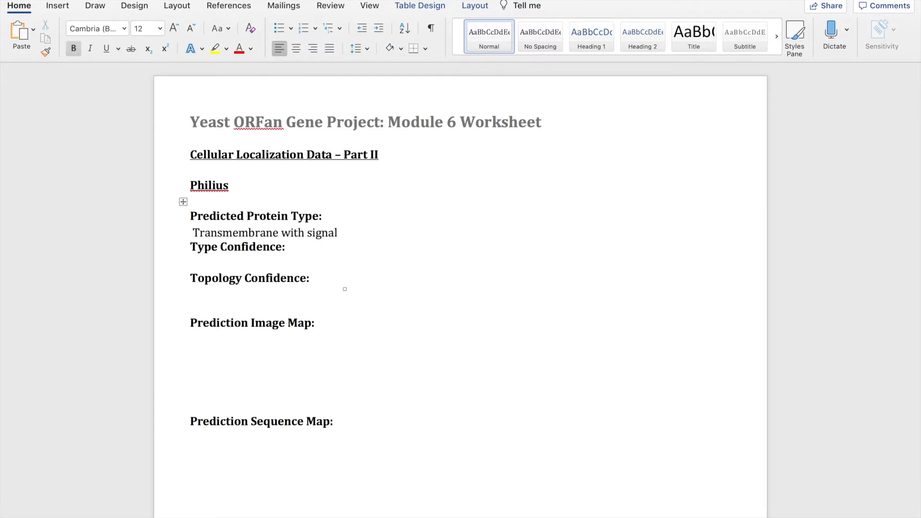
text( peptides)
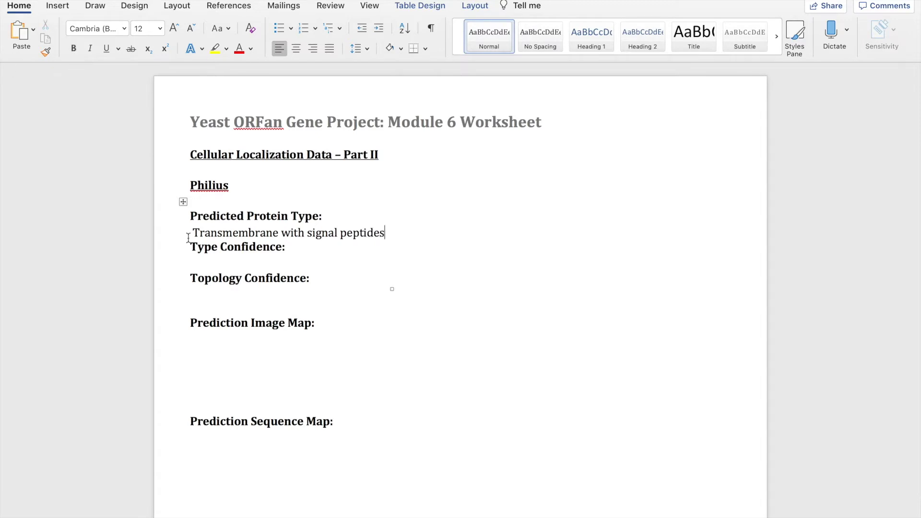
Step: Fill in 0.58 under Type Confidence and 0.56 under Topology Confidence in the Philius section of the worksheet
click(208, 259)
key(ctrl+Right)
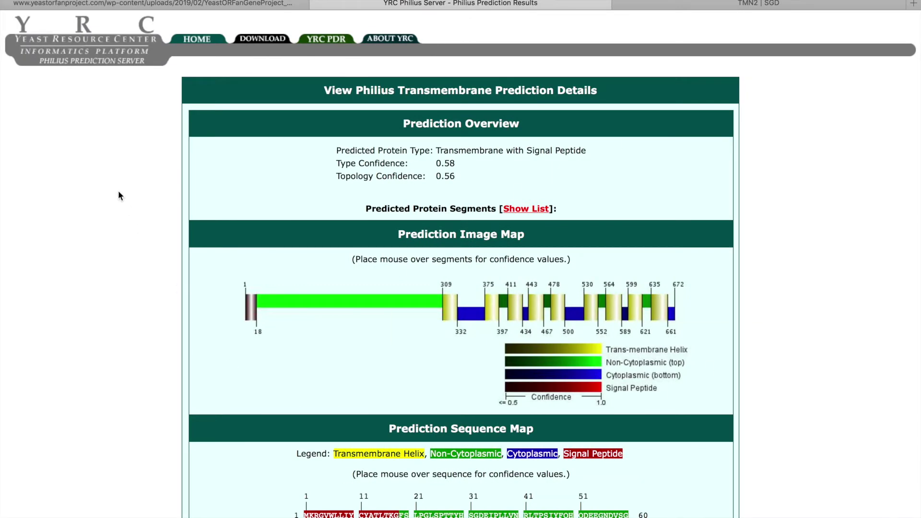
key(ctrl+Left)
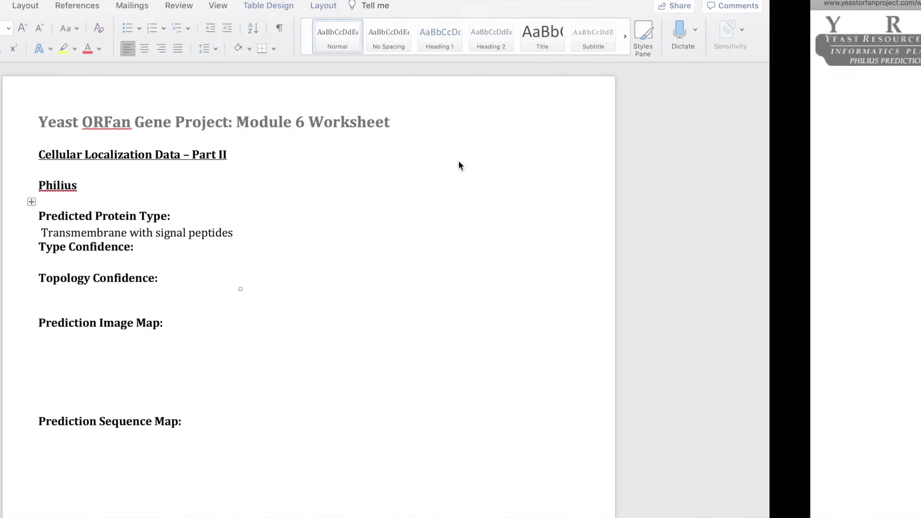
text(0.58)
click(244, 298)
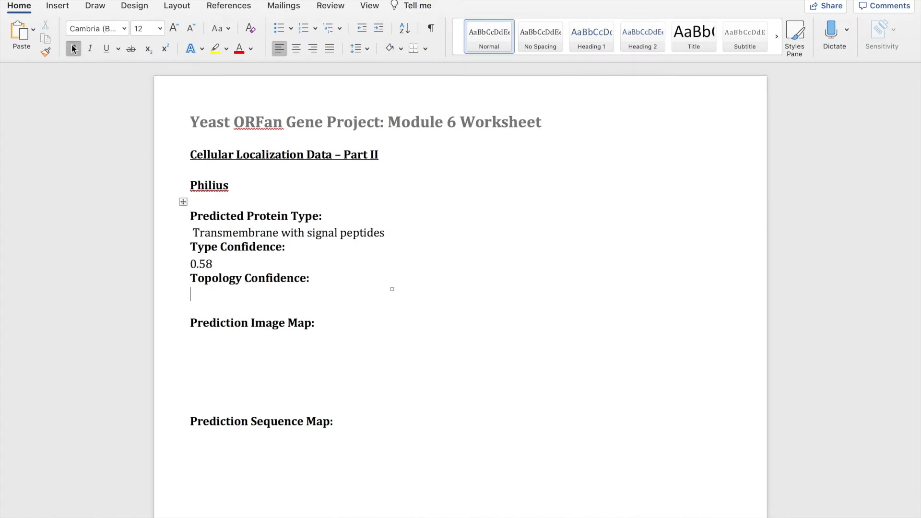
key(ctrl+Right)
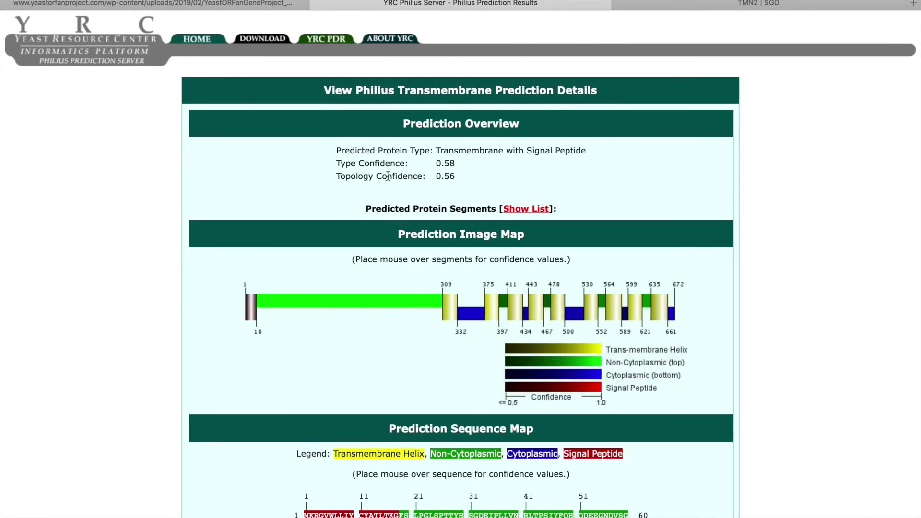
key(ctrl+Left)
text(0.56)
Step: Capture separate screenshots of the Prediction Image Map and the Prediction Sequence Map on the Philius results page
key(ctrl+Right)
key(super+shift+4)
drag(207, 265, 736, 430)
scroll(718, 414, down, 5)
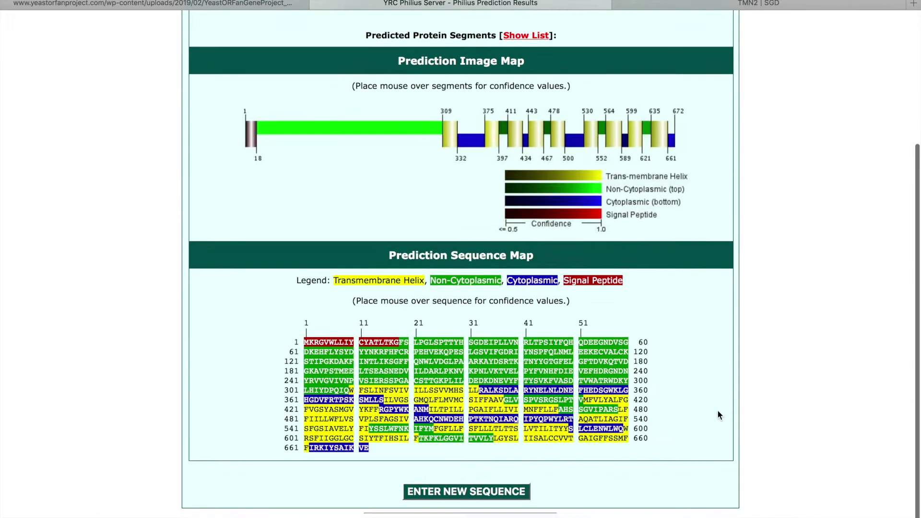
key(super+shift+4)
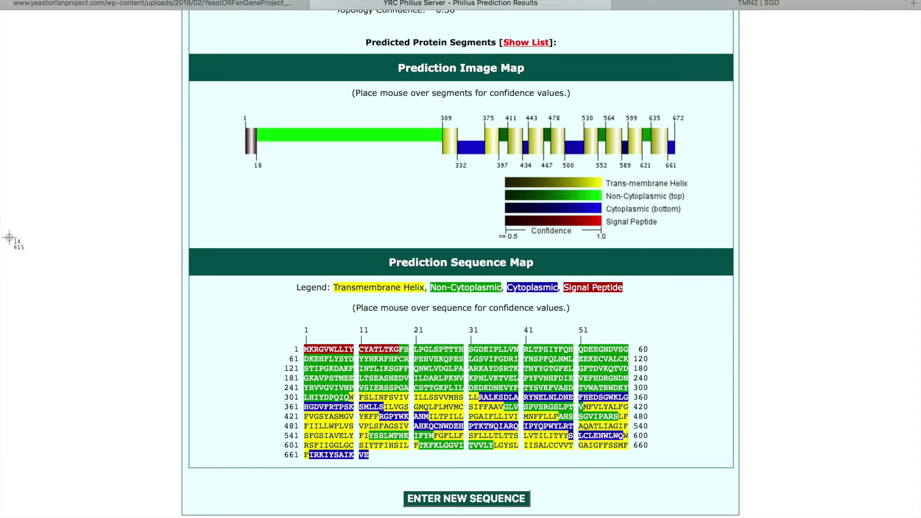
drag(194, 276, 676, 466)
Step: Insert the image map screenshot (3.25.07 PM) from the Desktop under Prediction Image Map in the Word worksheet
key(ctrl+Left)
click(197, 339)
click(57, 6)
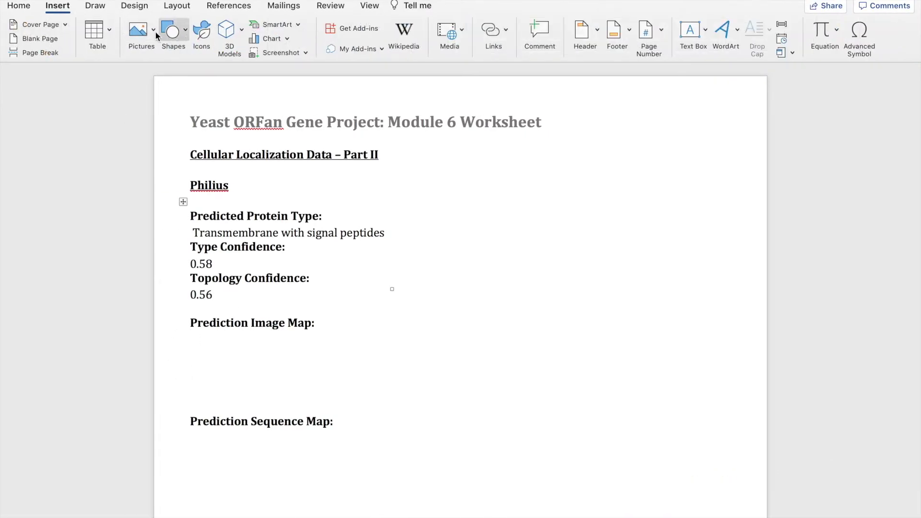
click(141, 29)
click(170, 72)
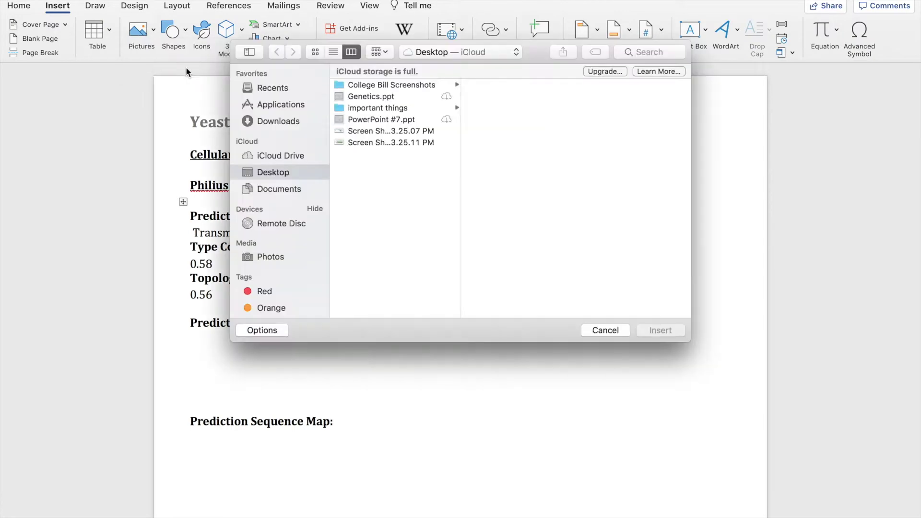
click(391, 134)
click(661, 330)
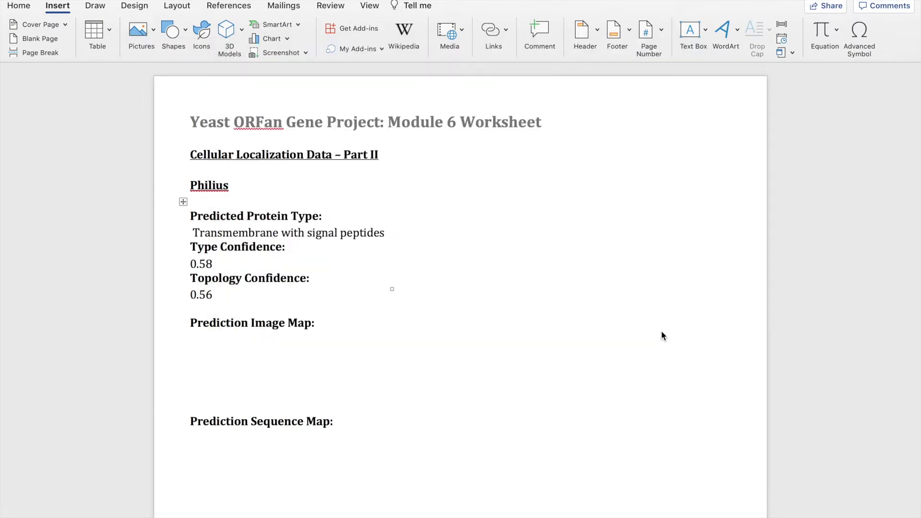
Step: Insert the sequence map screenshot (3.25.11 PM) from the Desktop under Prediction Sequence Map
scroll(590, 372, down, 5)
click(230, 295)
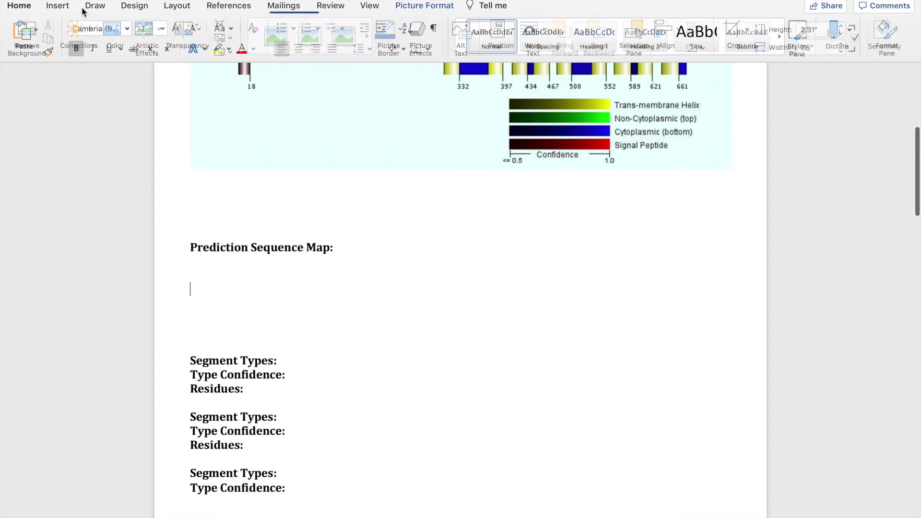
click(57, 5)
click(132, 34)
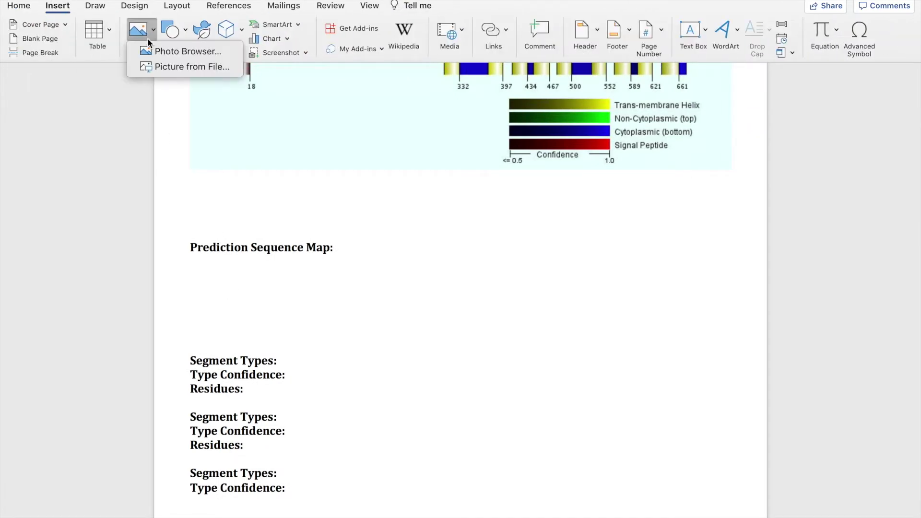
click(169, 71)
click(388, 141)
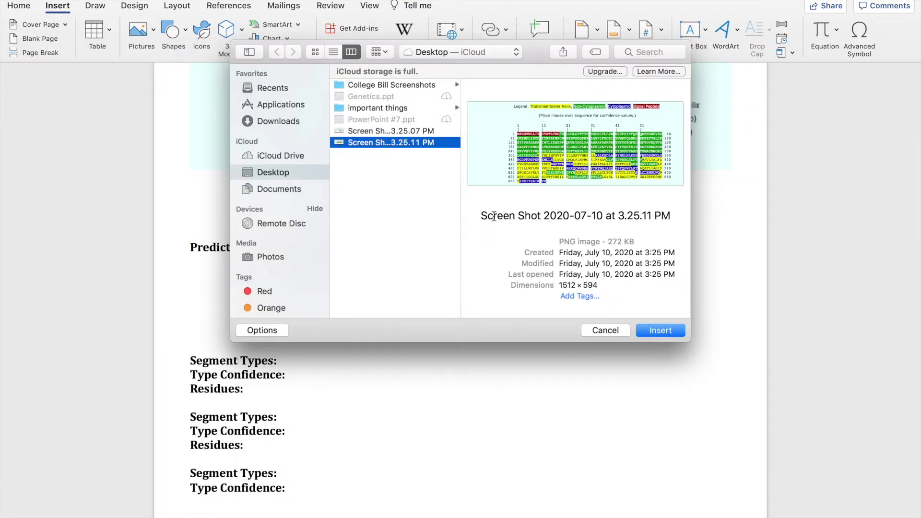
click(655, 327)
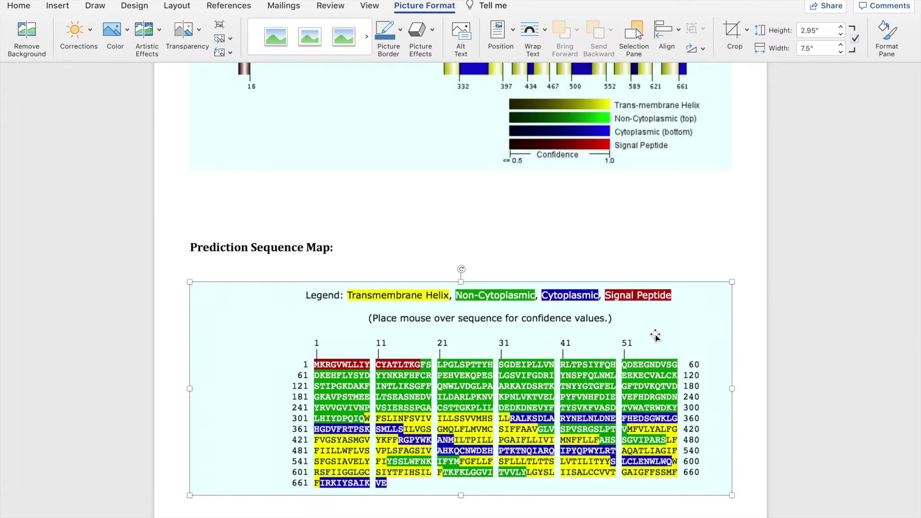
scroll(655, 336, up, 10)
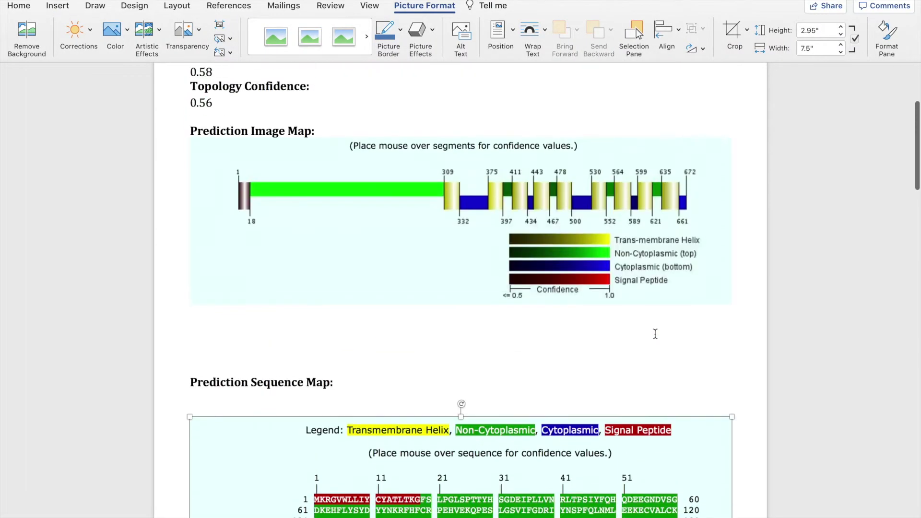
Step: Examine the segment types, type confidences and residues of the segments in the Philius image map and sequence map
key(ctrl+Right)
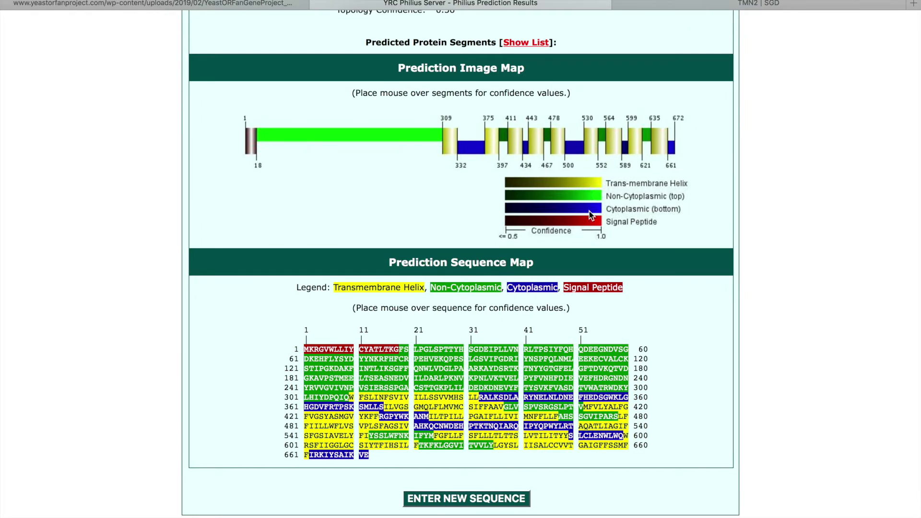
mouse_move(272, 136)
mouse_move(451, 139)
mouse_move(538, 145)
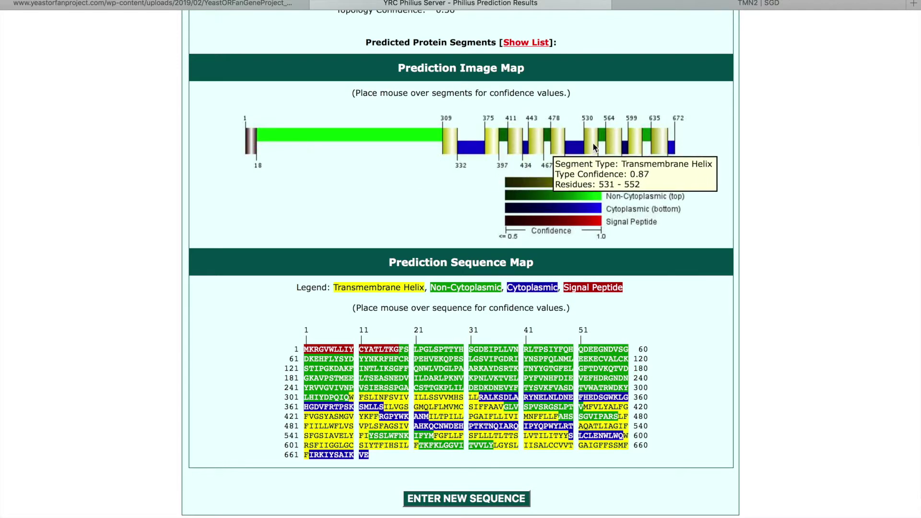
mouse_move(642, 149)
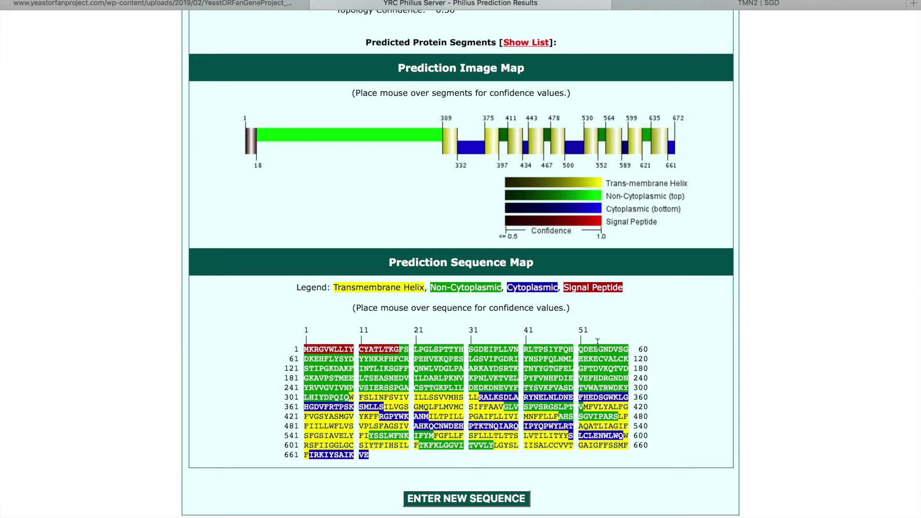
mouse_move(368, 433)
mouse_move(528, 435)
Step: Enter "signal peptide" for the first Segment Types entry in the Word worksheet, using the first segment's details in the Philius sequence map
key(ctrl+Left)
scroll(413, 464, down, 10)
scroll(412, 464, down, 5)
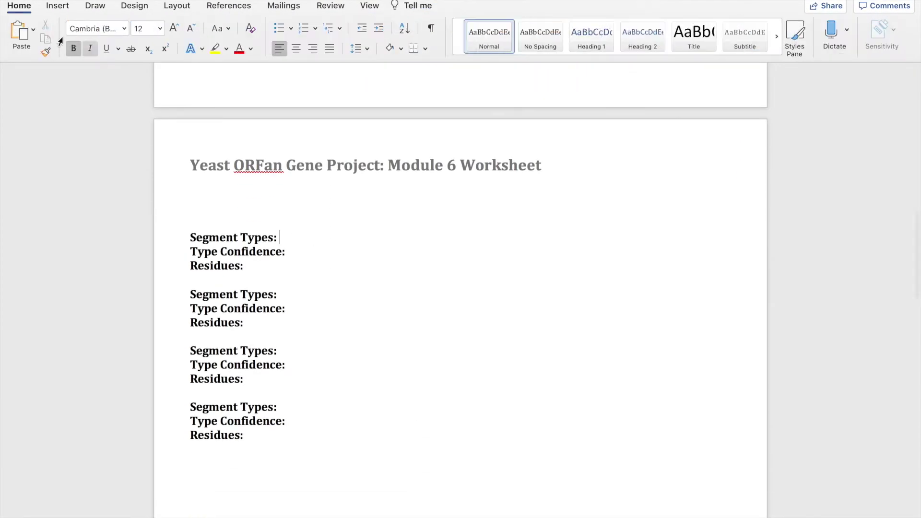
key(ctrl+Right)
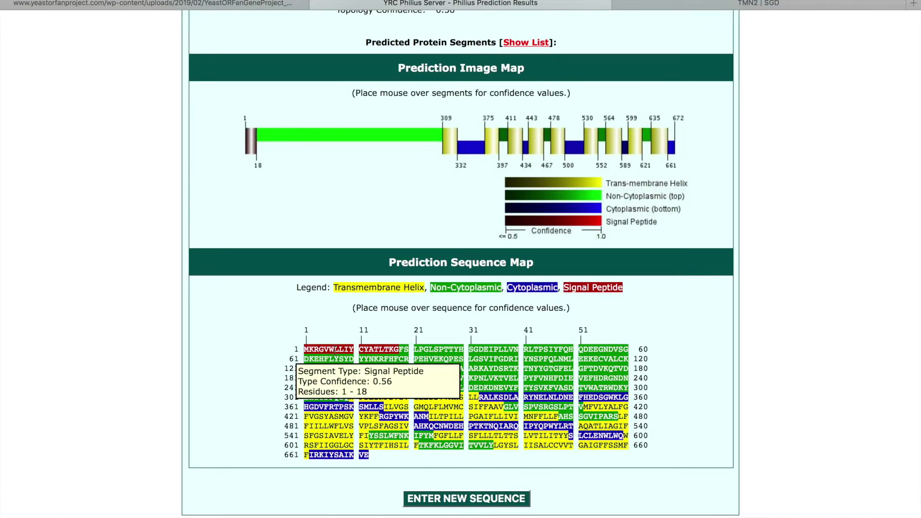
key(ctrl+Left)
text(signal peptide)
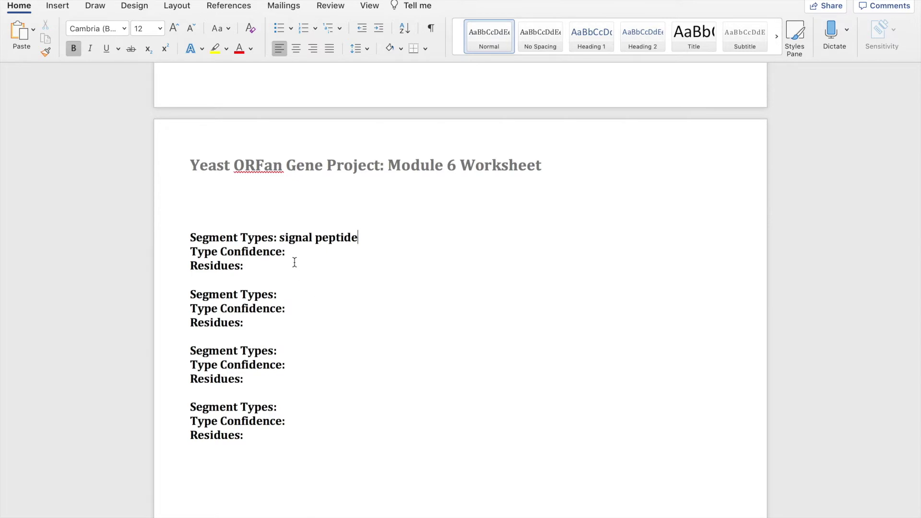
Step: Enter Type Confidence 0.56 and Residues 1-18 for the signal peptide entry in the Word worksheet, checking the Philius sequence map
key(ctrl+Right)
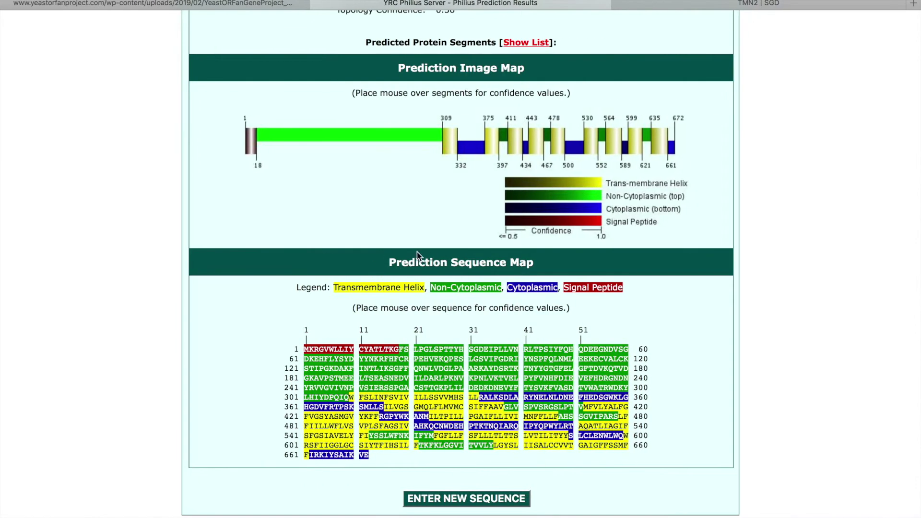
mouse_move(320, 347)
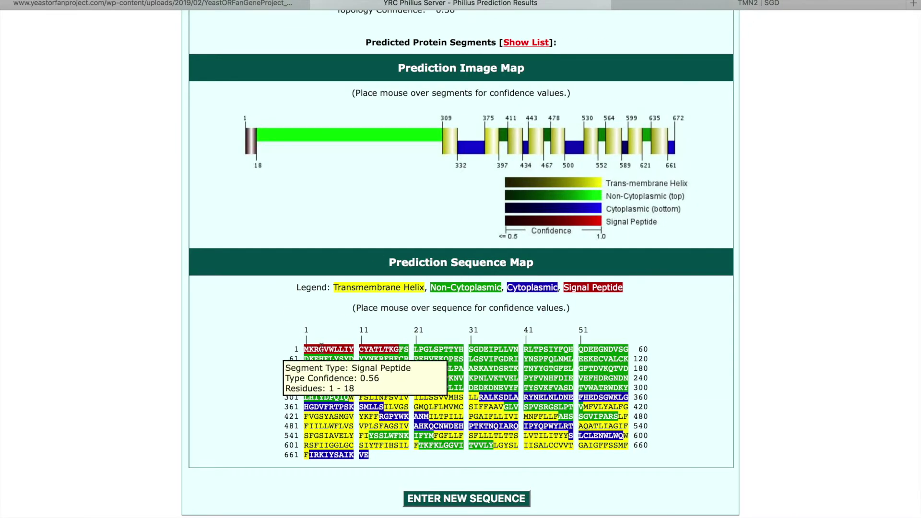
key(ctrl+Left)
key(Down)
text(0.56)
key(Down)
key(ctrl+Right)
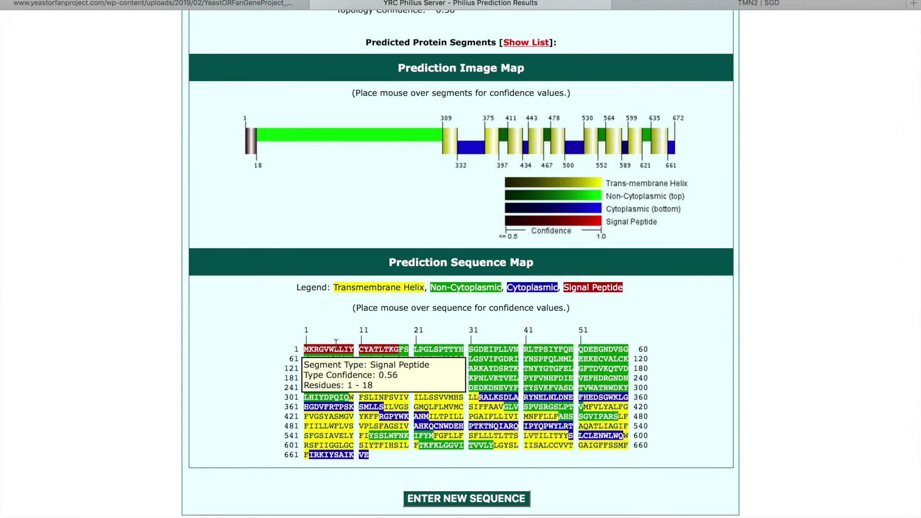
key(ctrl+Left)
text(1-18)
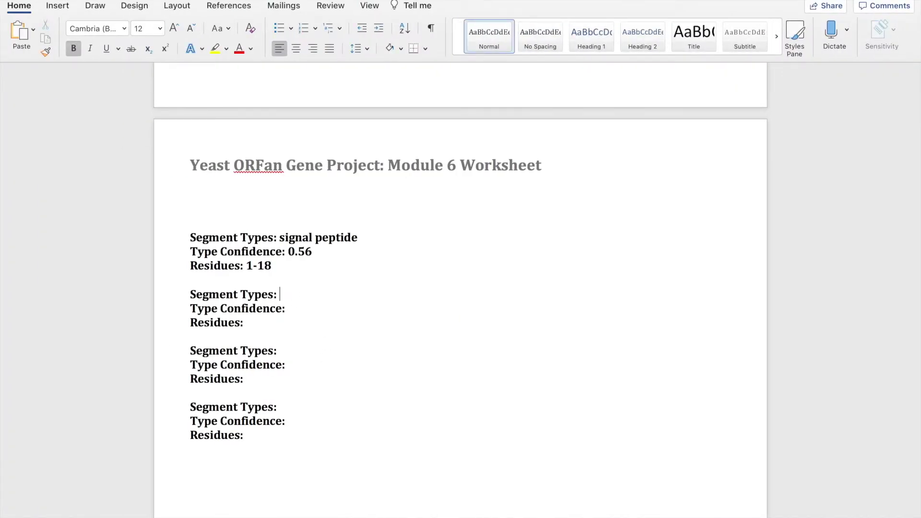
Step: Fill the second worksheet entry with Segment Types "non-cytoplasmic" and Type Confidence 0.98 from the first green segment in the Philius sequence map
key(ctrl+Right)
mouse_move(451, 359)
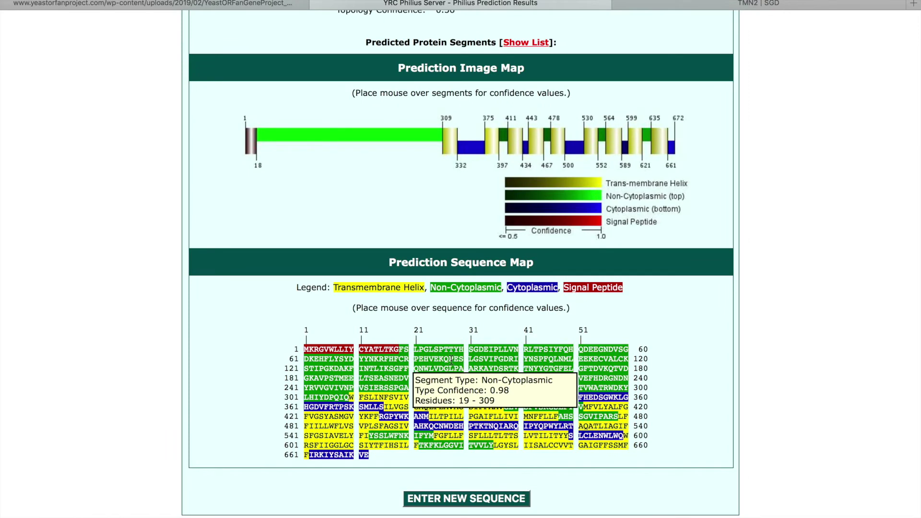
key(ctrl+Left)
text(non-cytoplasmic)
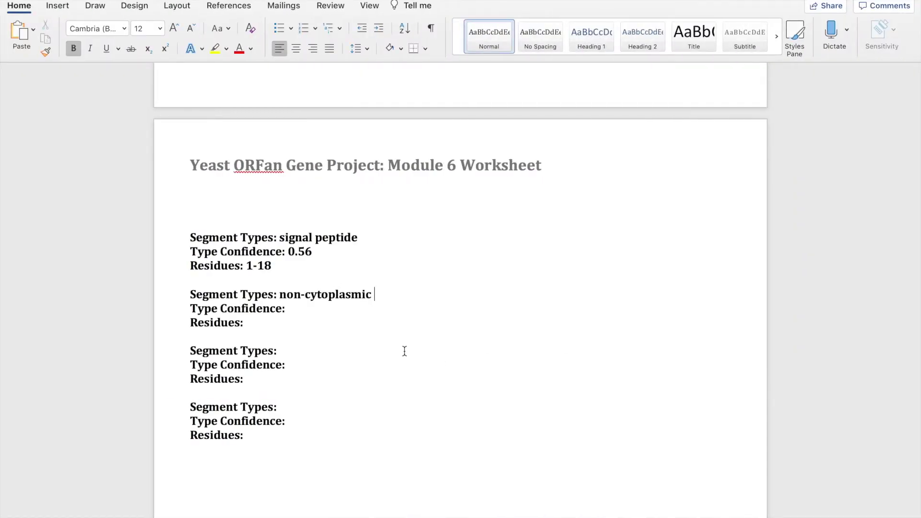
key(ctrl+Right)
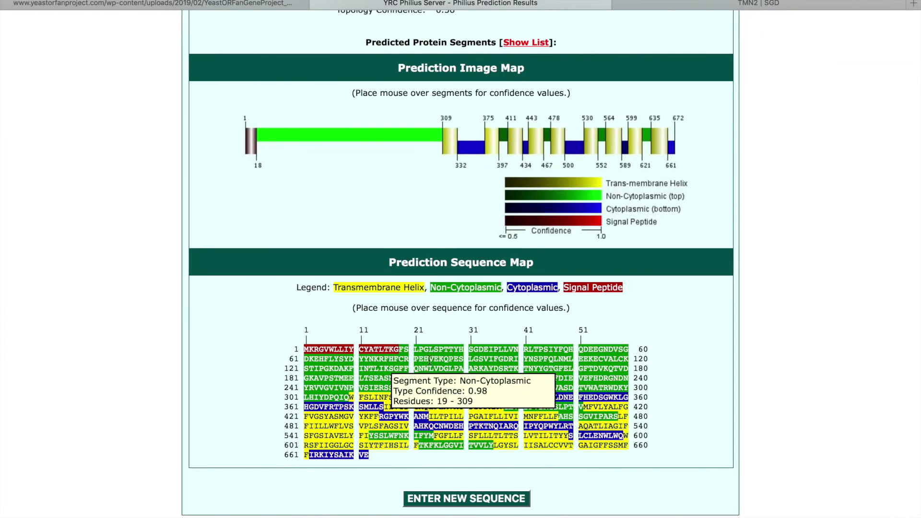
key(ctrl+Left)
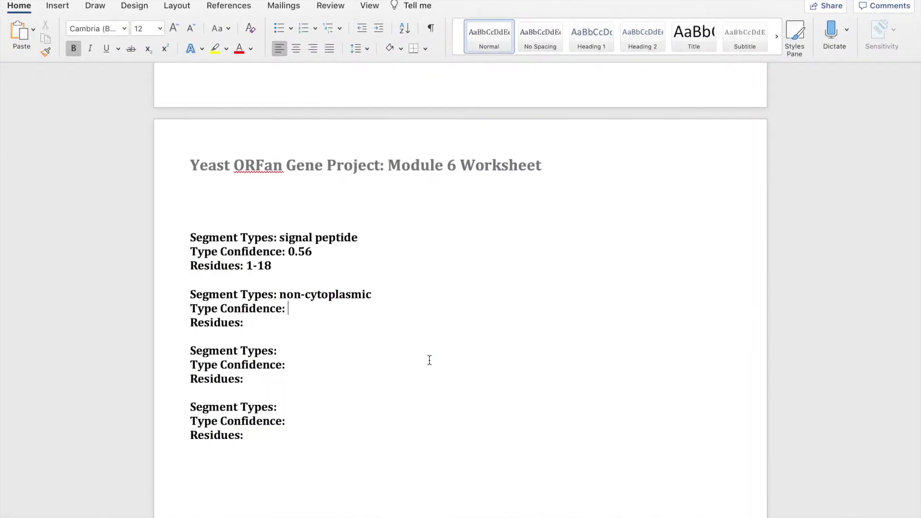
text(0.98)
Step: Enter Residues 19-309 for the non-cytoplasmic entry in the Word worksheet, checking that segment in the Philius sequence map
click(326, 328)
key(ctrl+Right)
mouse_move(384, 417)
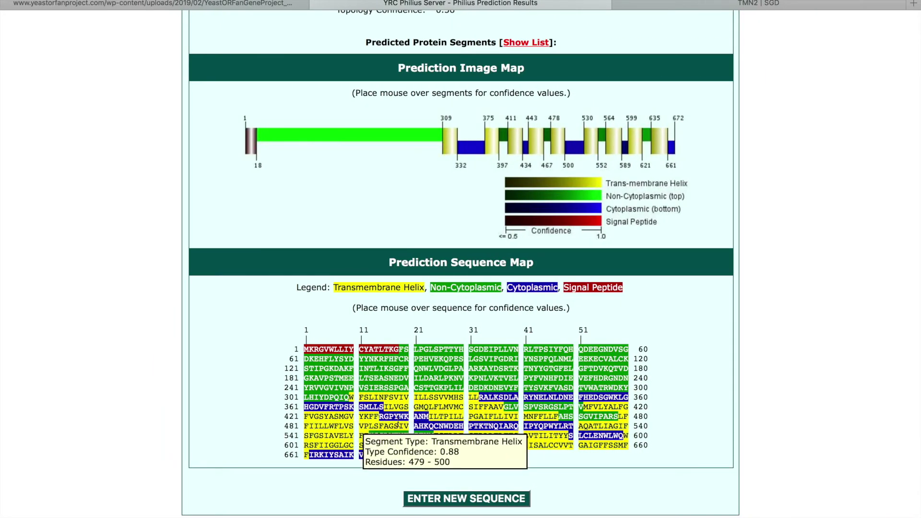
mouse_move(396, 373)
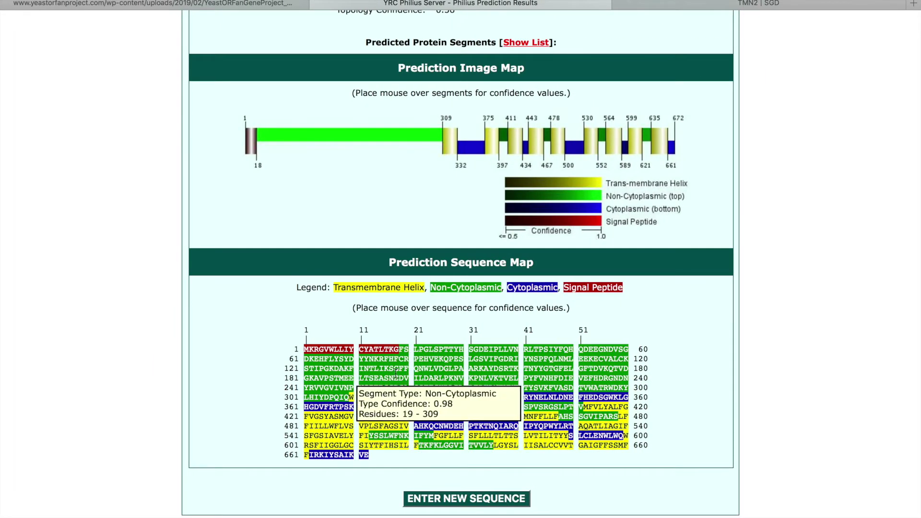
key(ctrl+Left)
text(19-309)
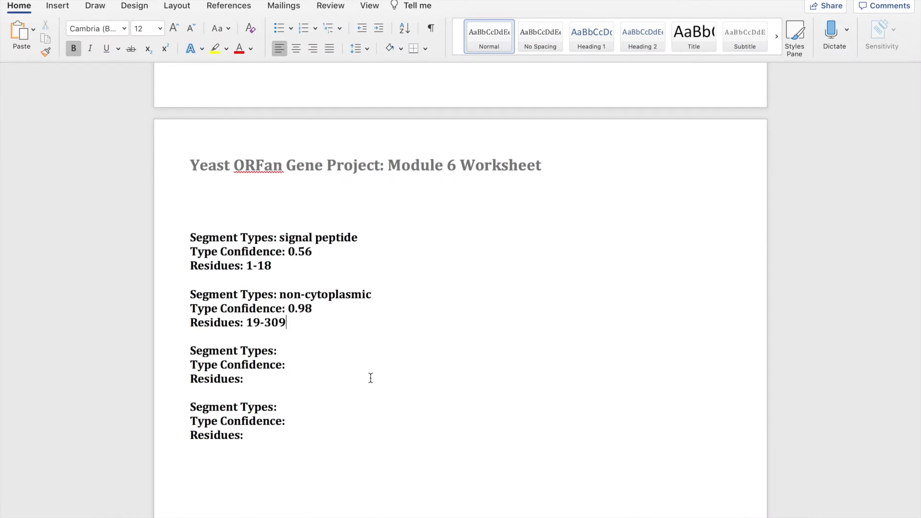
Step: Fill the third worksheet entry with Segment Types "transmembrane helix" and Type Confidence 0.90 from the first yellow segment in the Philius sequence map
key(ctrl+Right)
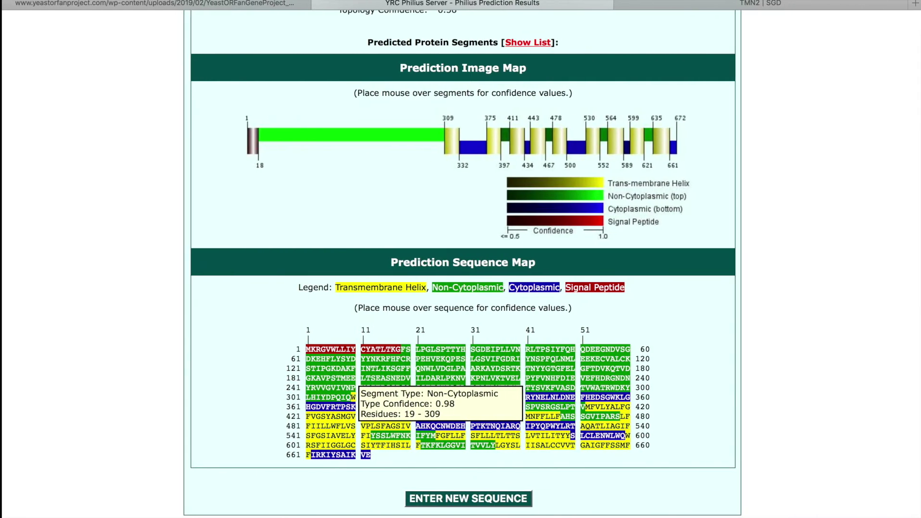
mouse_move(387, 398)
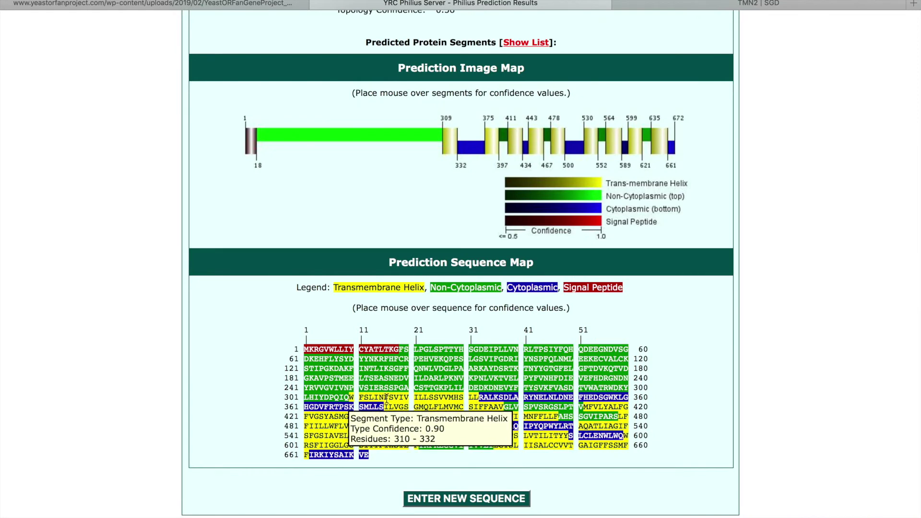
key(ctrl+Left)
click(357, 350)
text(transmme)
key(BackSpace)
text(embrane helix)
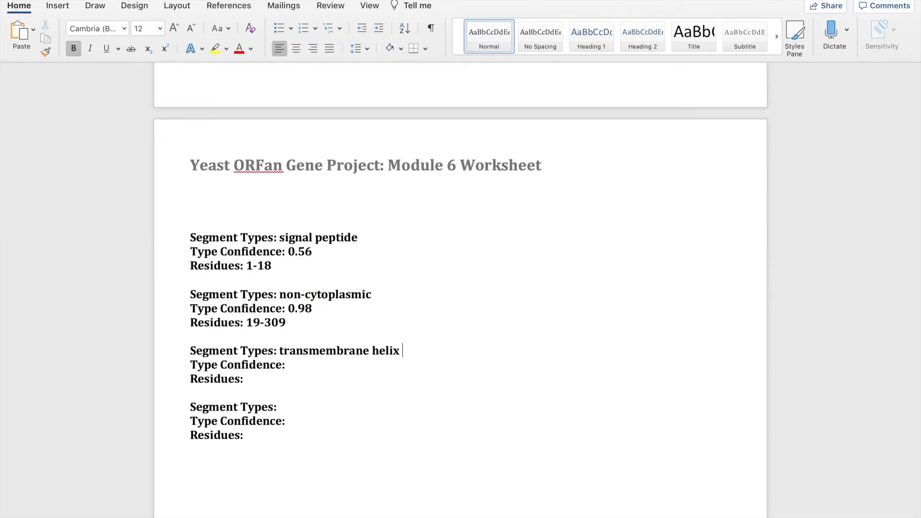
key(ctrl+Right)
mouse_move(395, 402)
key(ctrl+Left)
text(.90)
Step: Enter Residues 310-332 for the transmembrane helix entry in the Word worksheet, checking the Philius sequence map
click(312, 379)
key(ctrl+Right)
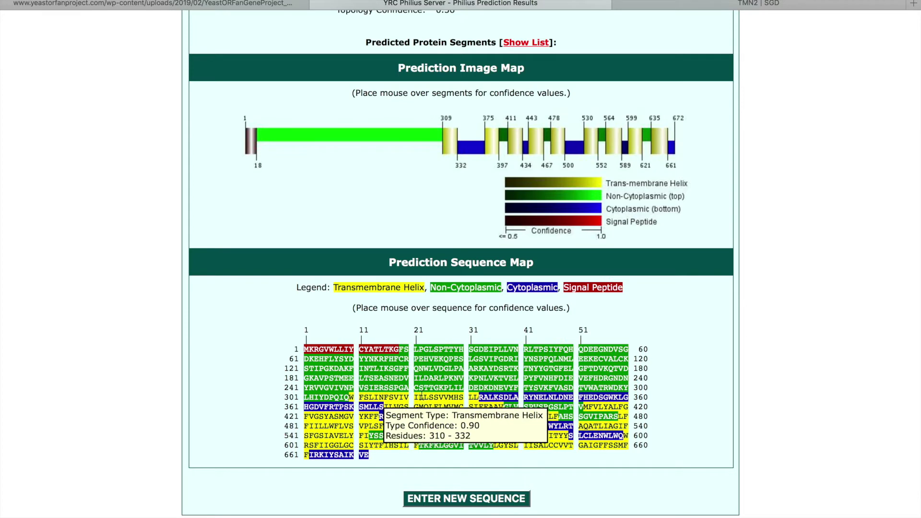
key(ctrl+Left)
text(10-332)
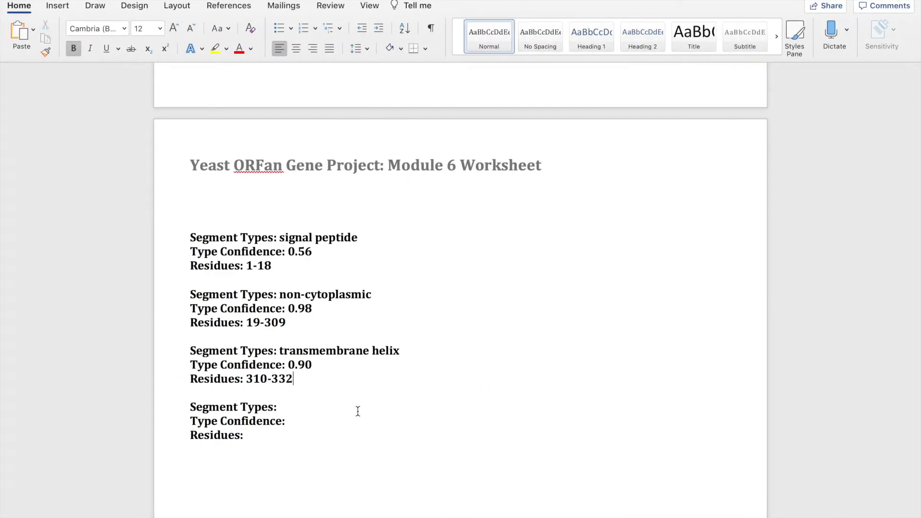
Step: Fill the fourth worksheet entry with Segment Types "cytoplasmic" and Type Confidence 0.94 from the first blue segment in the Philius sequence map
key(ctrl+Right)
mouse_move(486, 405)
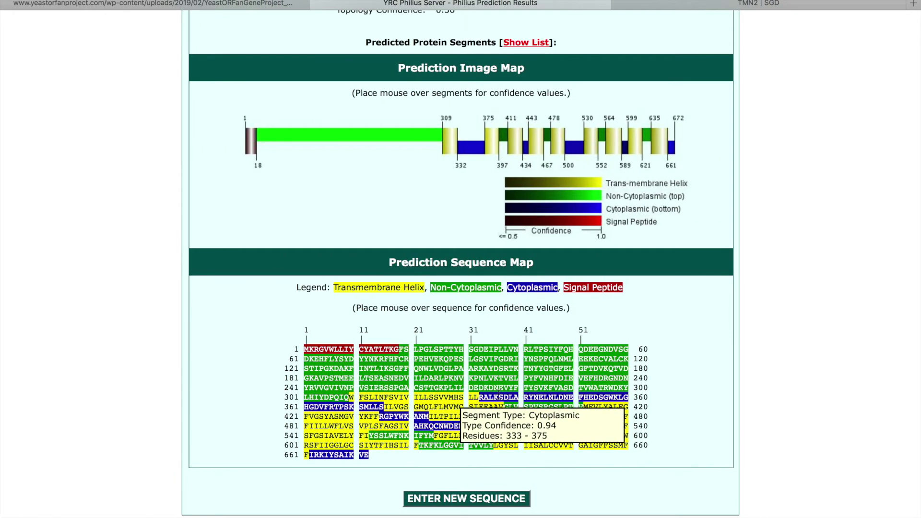
key(ctrl+Left)
text(cytoplasmic)
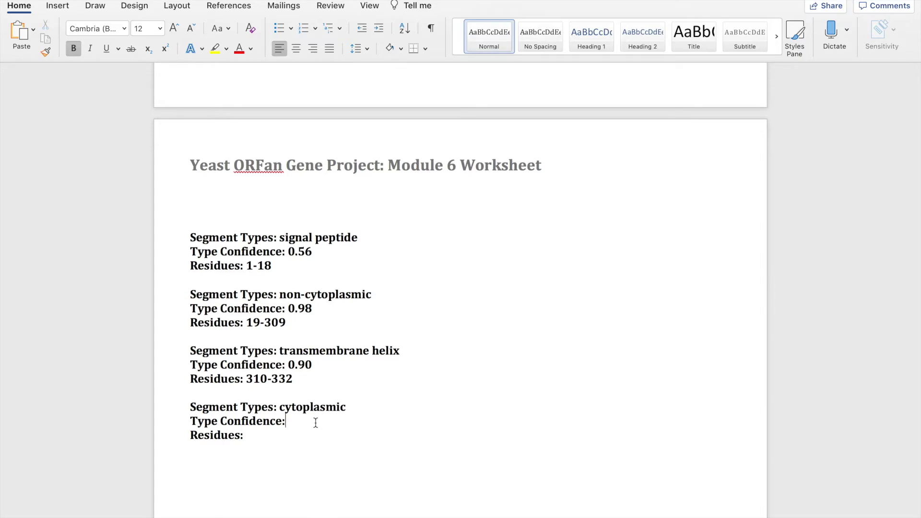
key(ctrl+Right)
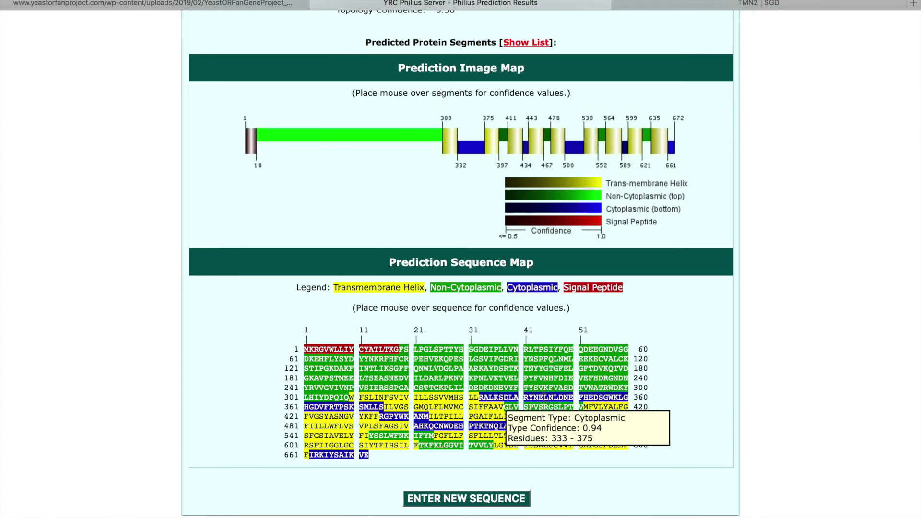
key(ctrl+Left)
key(Down)
text(0)
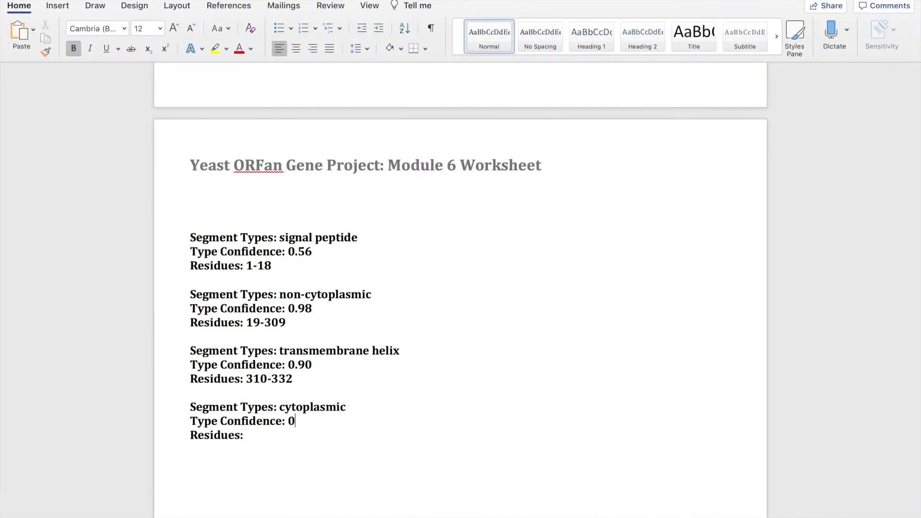
text(.94)
Step: Enter Residues 333-375 for the cytoplasmic entry in the Word worksheet and review the filled entries against the Philius sequence map
click(462, 438)
key(ctrl+Right)
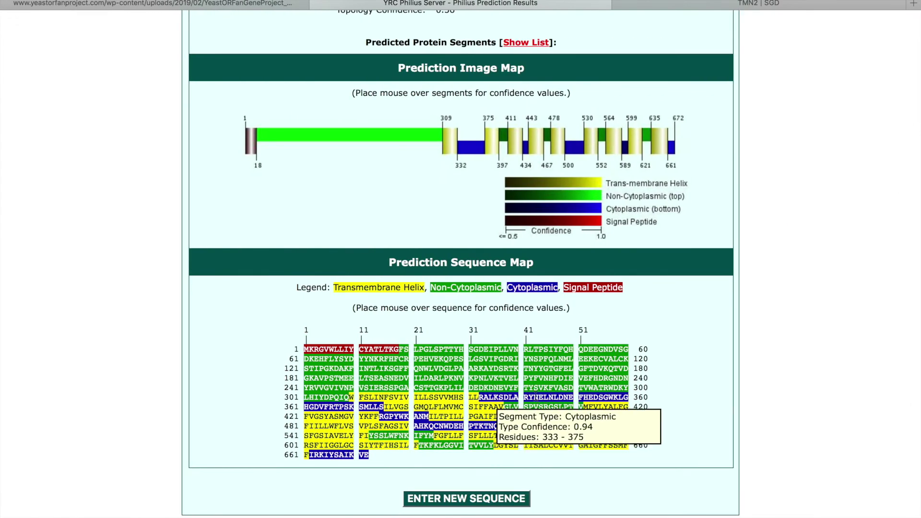
key(ctrl+Left)
text(333-375)
scroll(460, 288, down, 4)
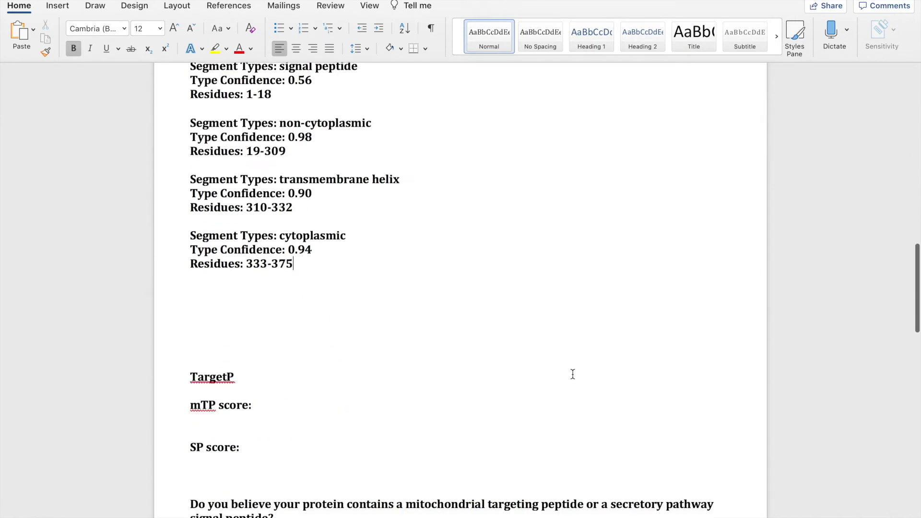
scroll(573, 374, up, 2)
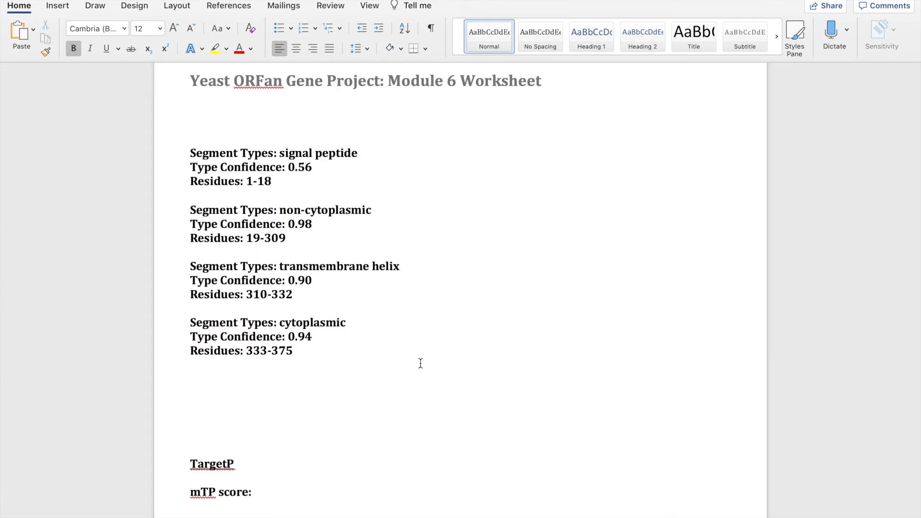
key(ctrl+Right)
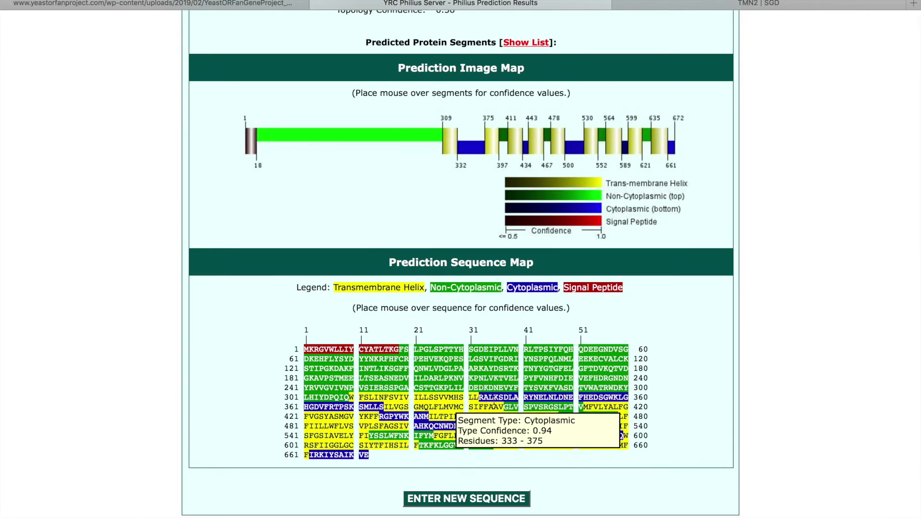
mouse_move(396, 407)
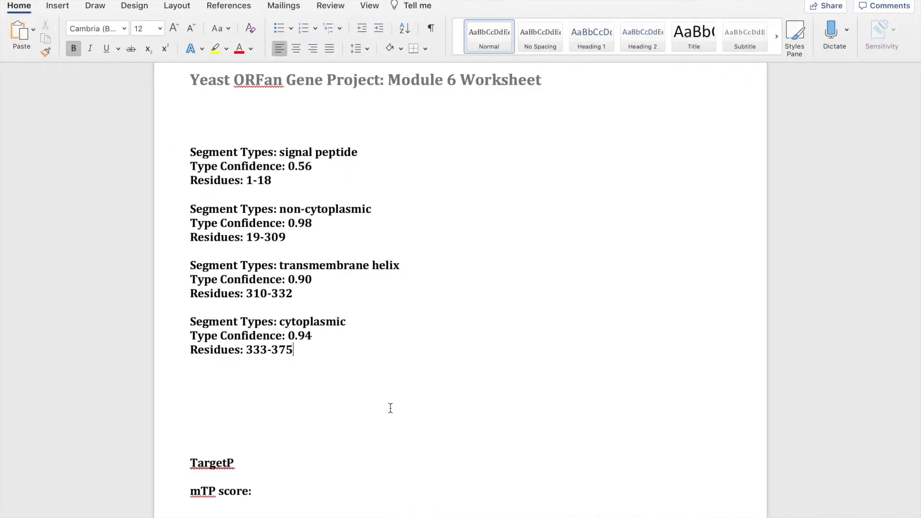
Step: Open the TargetP web address from the Module 6 Guide in a new browser tab and go to the TargetP 1.1 server
scroll(389, 407, down, 10)
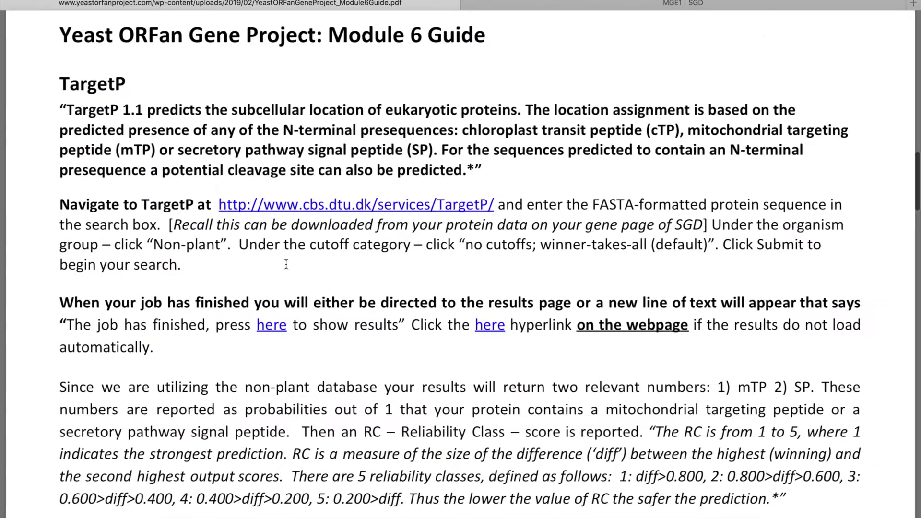
drag(218, 206, 497, 206)
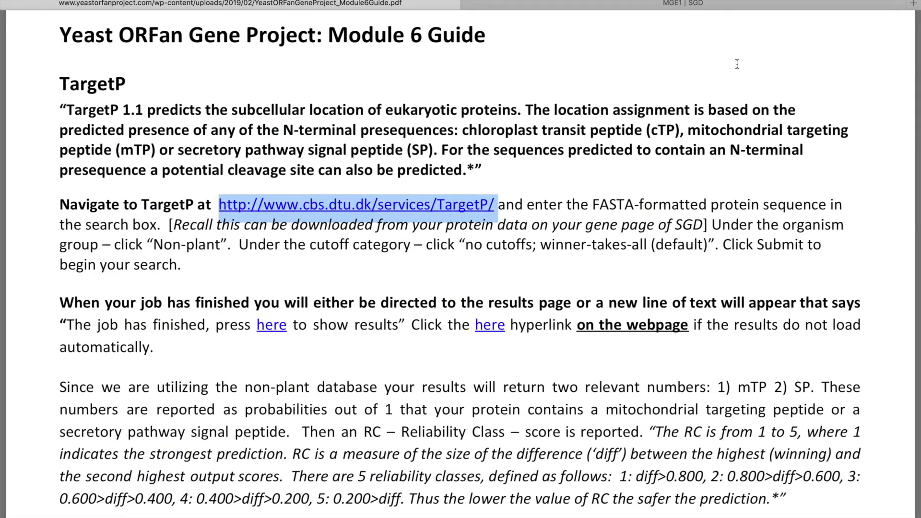
click(913, 4)
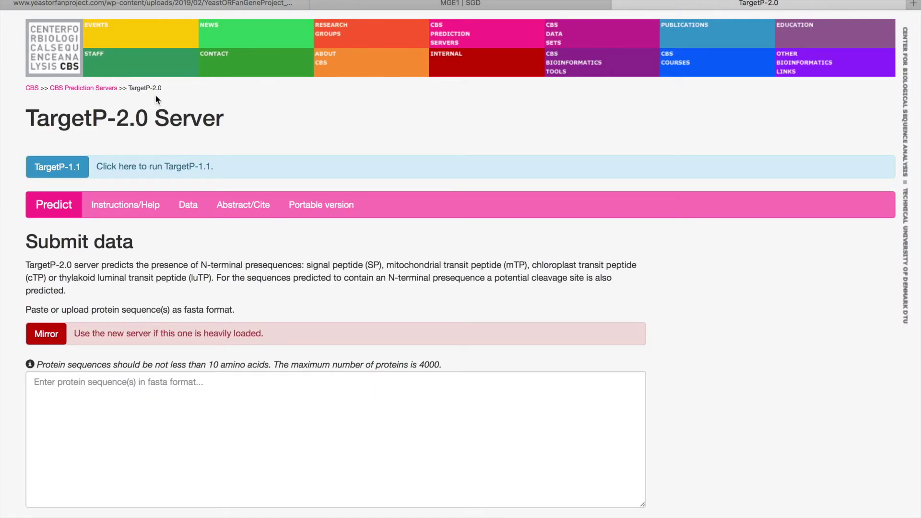
click(55, 169)
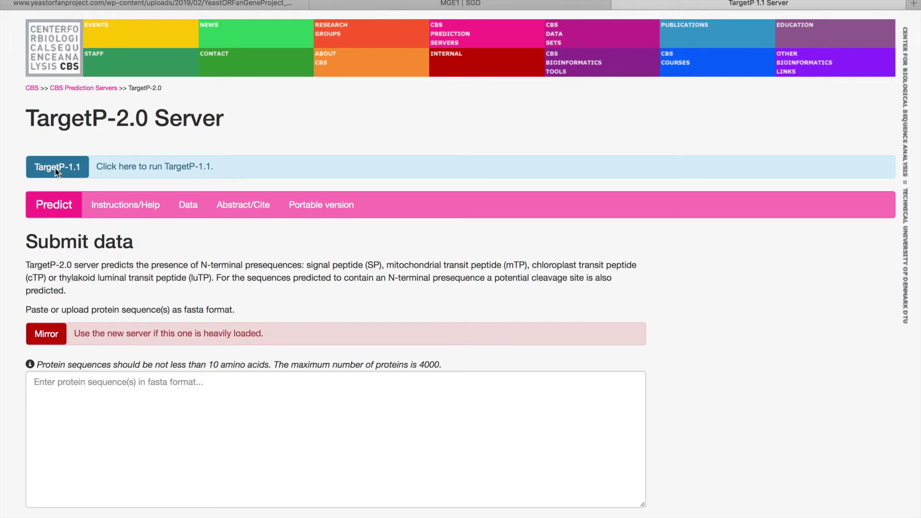
Step: Copy the full MGE1 protein sequence from S288C_YOR232W_MGE1_protein.fsa.txt into TargetP 1.1 and submit it as non-plant with no cutoffs
key(ctrl+Left)
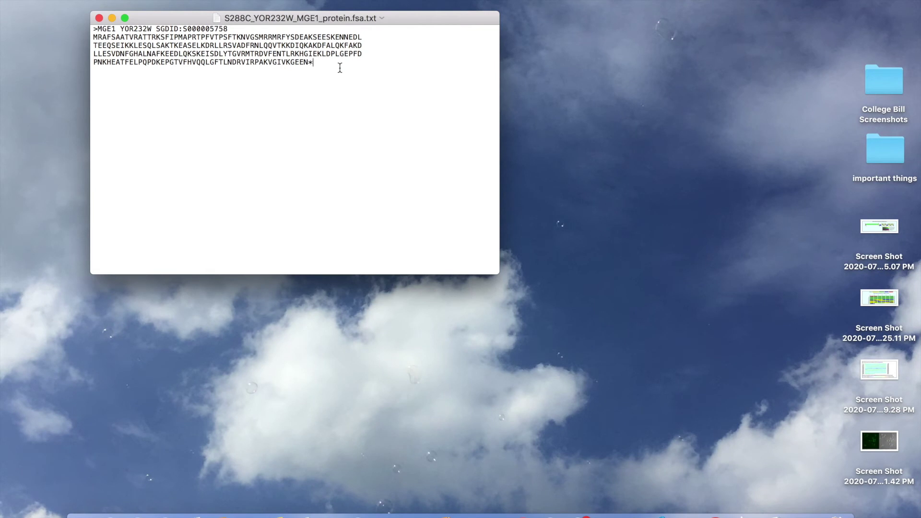
drag(339, 67, 113, 12)
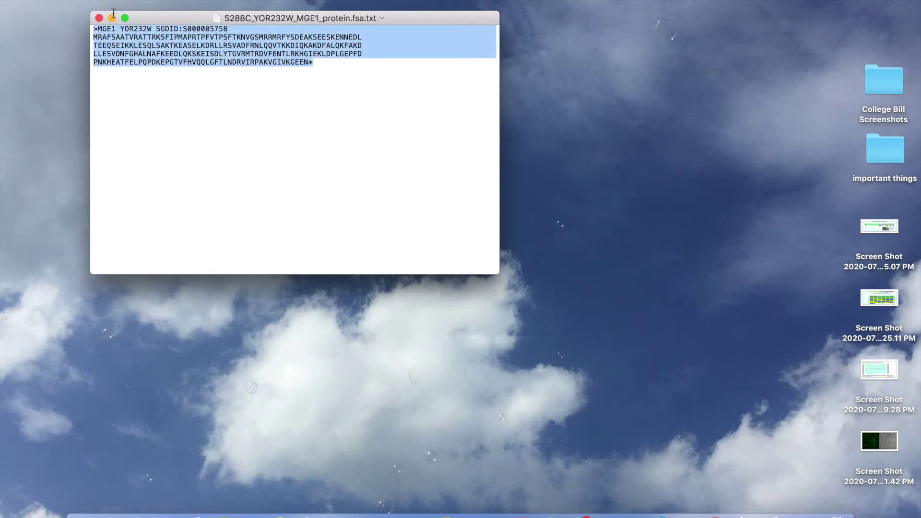
key(ctrl+Right)
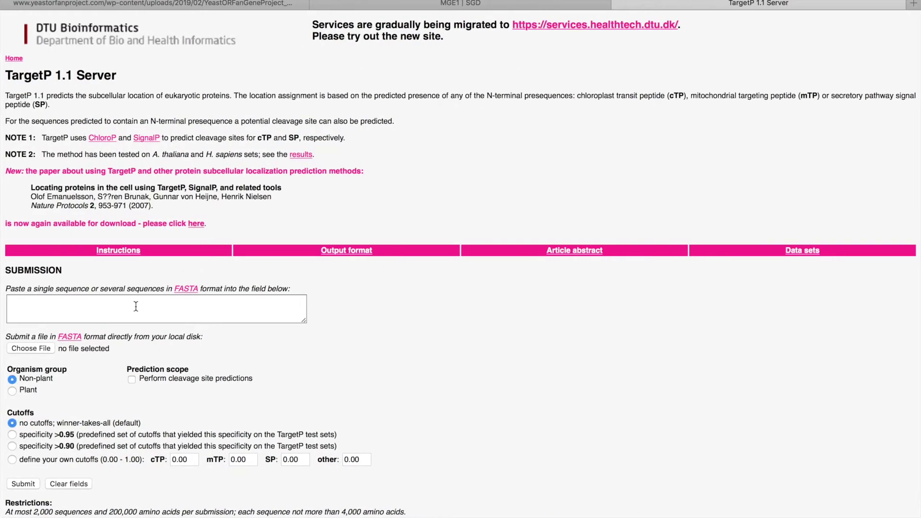
click(136, 307)
key(super+v)
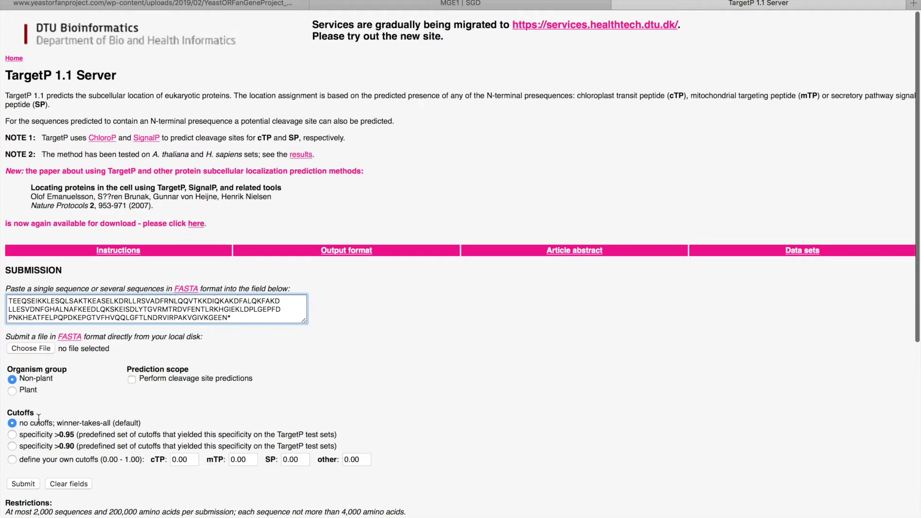
click(23, 483)
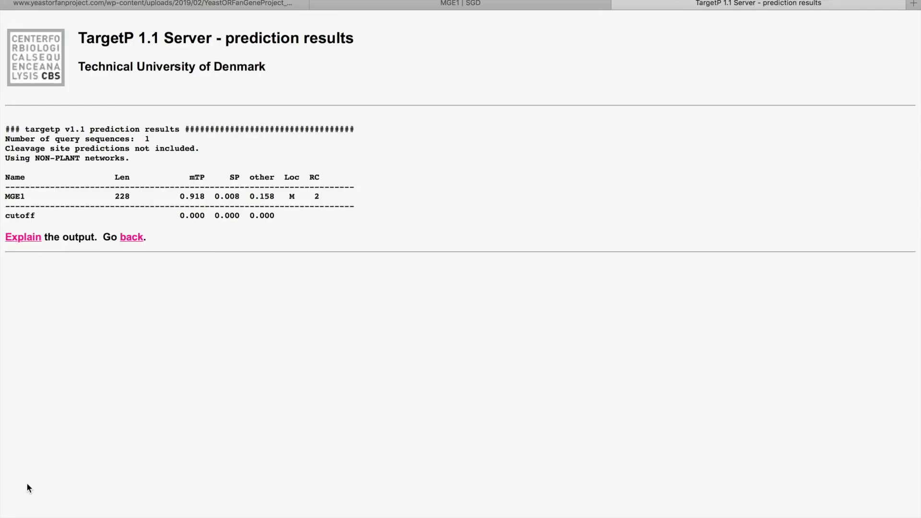
Step: Record the mTP score 0.918 from the TargetP prediction results in the TargetP section of the Word worksheet
key(ctrl+Right)
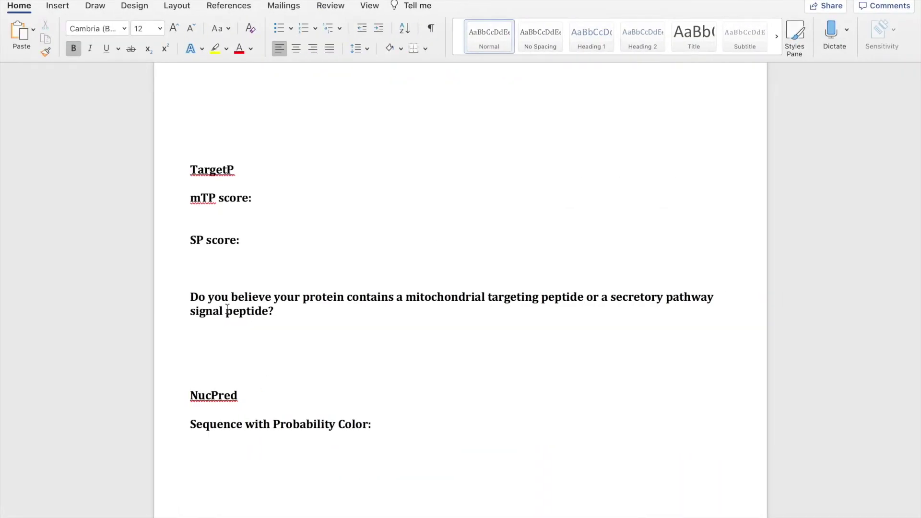
key(ctrl+Left)
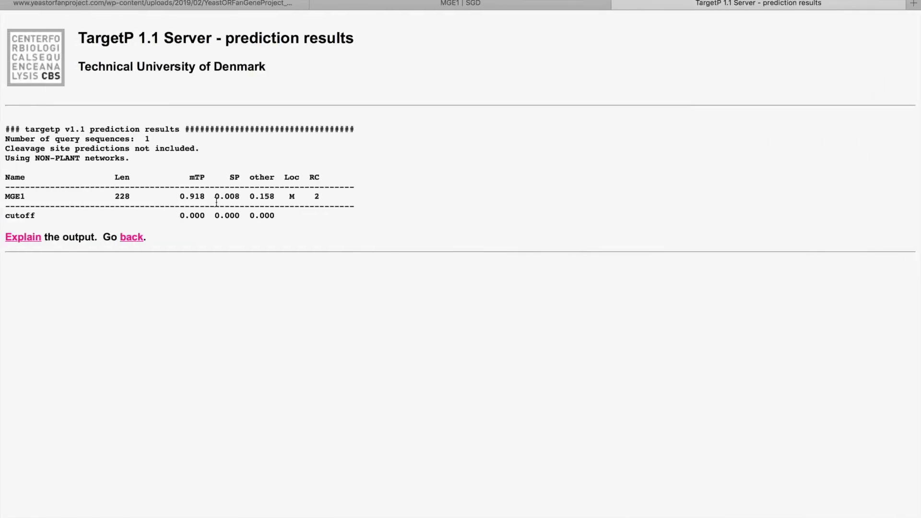
key(ctrl+Right)
text(0.)
text(928)
key(BackSpace)
key(BackSpace)
text(18)
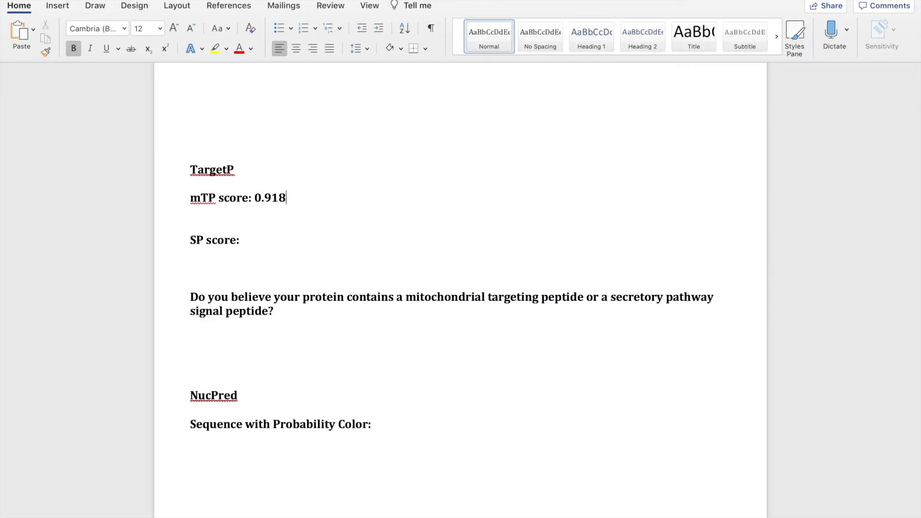
Step: Enter the SP score 0.008 from the TargetP results in the worksheet
click(331, 234)
key(ctrl+Left)
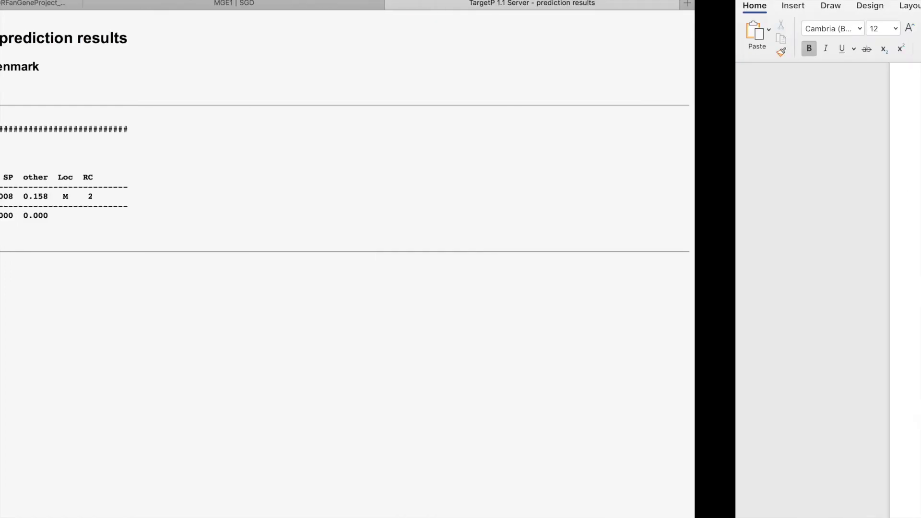
key(ctrl+Right)
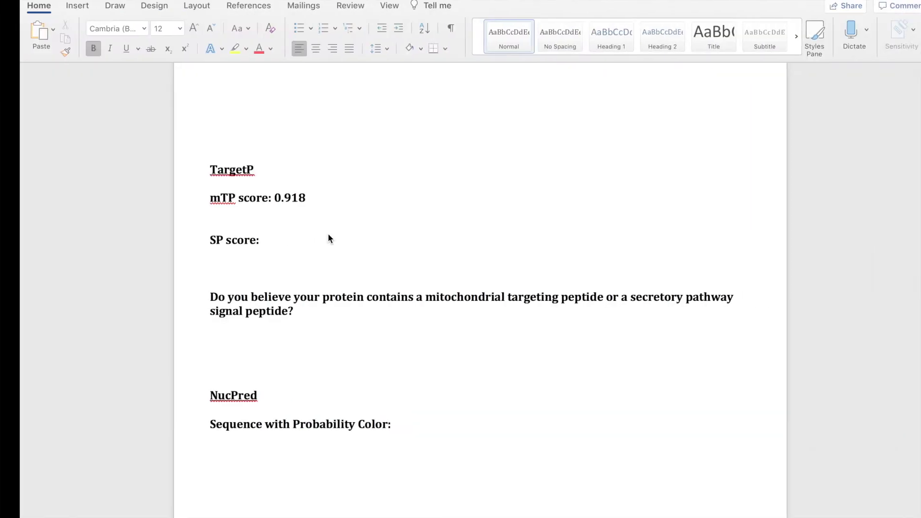
text(0.008)
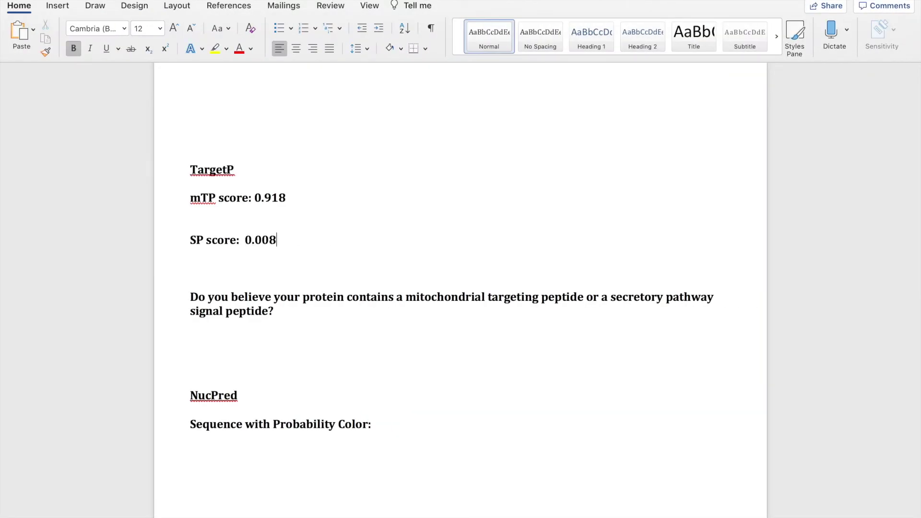
Step: Begin the peptide question's answer with "I believe that my protein contains a mitochondrial targeting peptide as it has a score close to 1 and"
key(ctrl+Left)
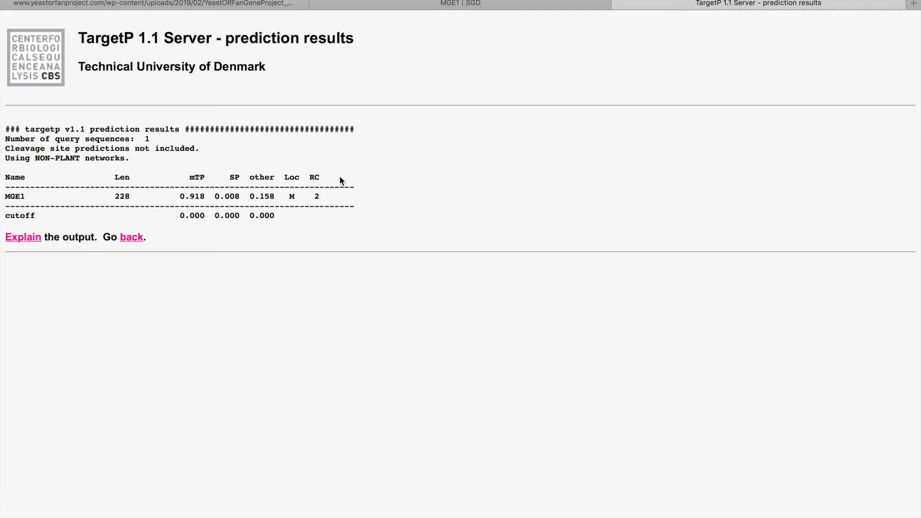
key(ctrl+Right)
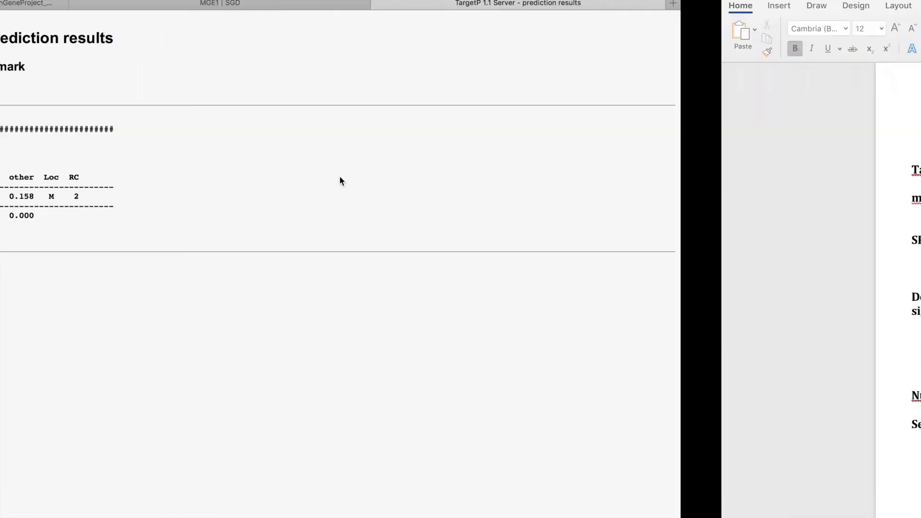
click(270, 346)
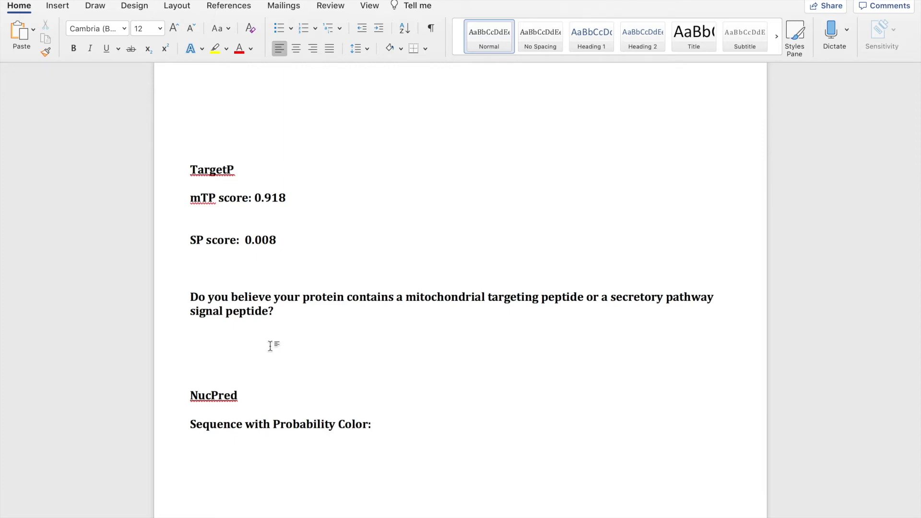
text(I belive)
key(BackSpace)
key(BackSpace)
text(eve that mu)
key(BackSpace)
key(BackSpace)
text(y protien )
text(contains a mitoch)
text(ondrial tar)
text(geting peptide )
text(as it has a score)
text( close to 1 and )
Step: Finish the peptide answer with "not a secretory pathway signal peptide as it has a low score."
text(not a secer)
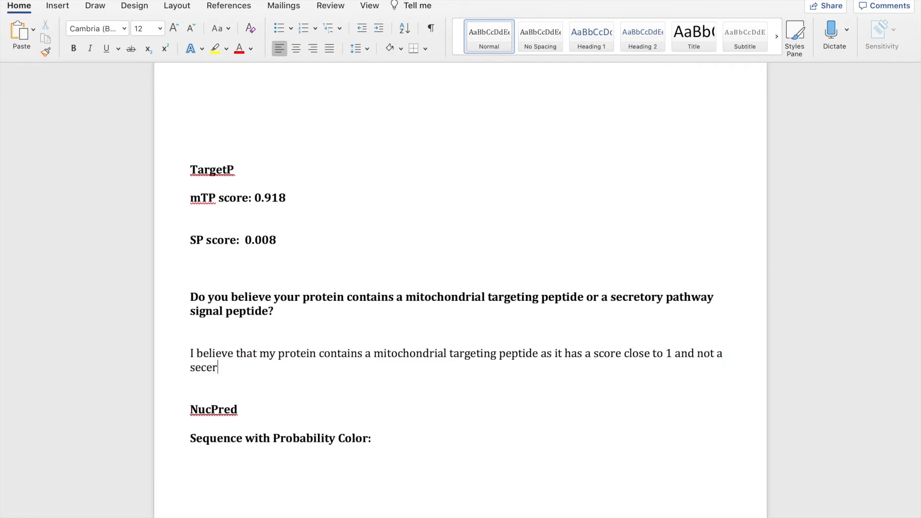
text(tory pathway signal [e[t)
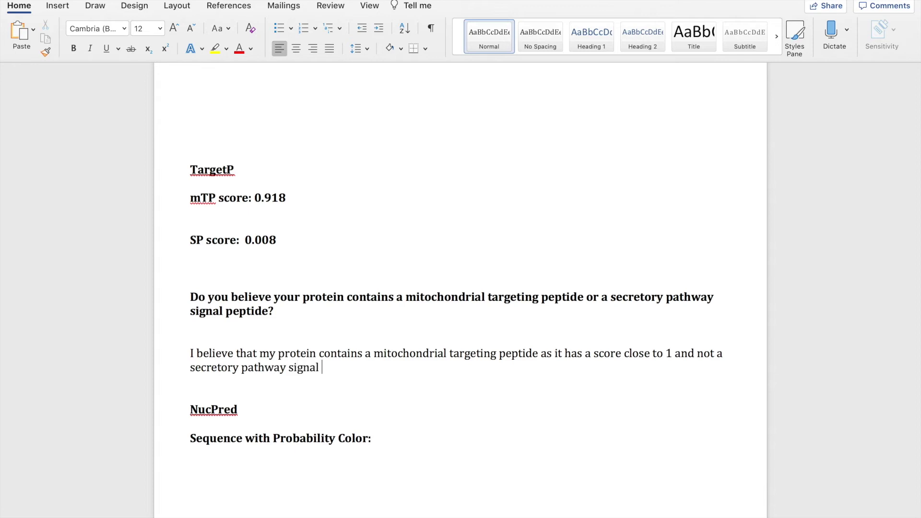
key(BackSpace)
key(BackSpace)
key(BackSpace)
key(BackSpace)
text(peptide as it has a low score.)
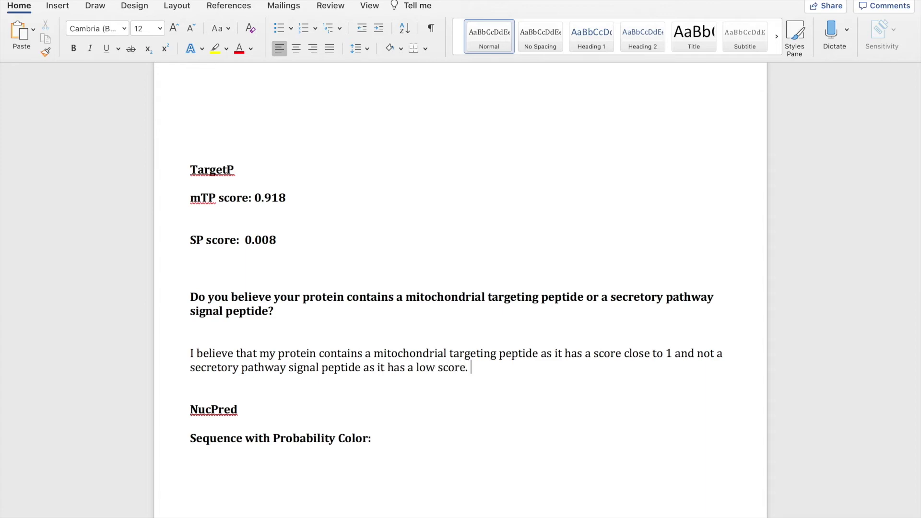
Step: Open the NucPred web address from the Module 6 Guide in a new browser tab
scroll(603, 134, down, 10)
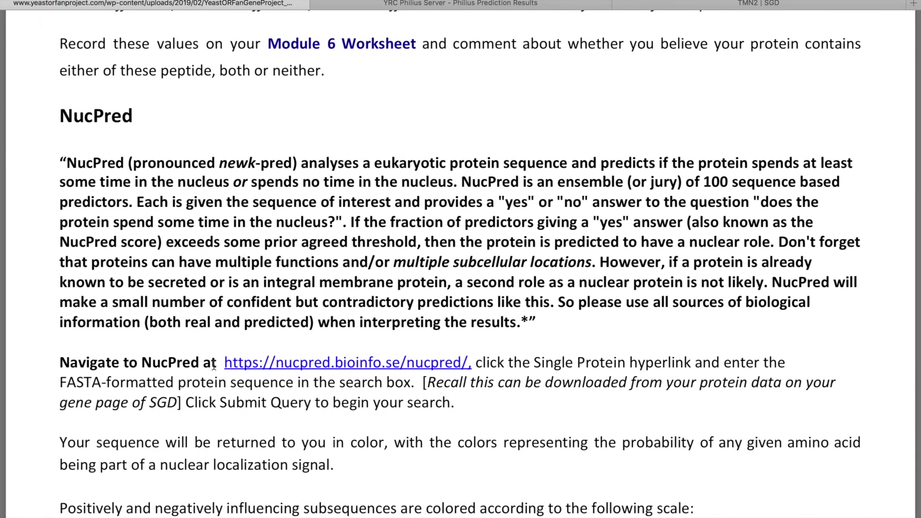
drag(222, 364, 470, 373)
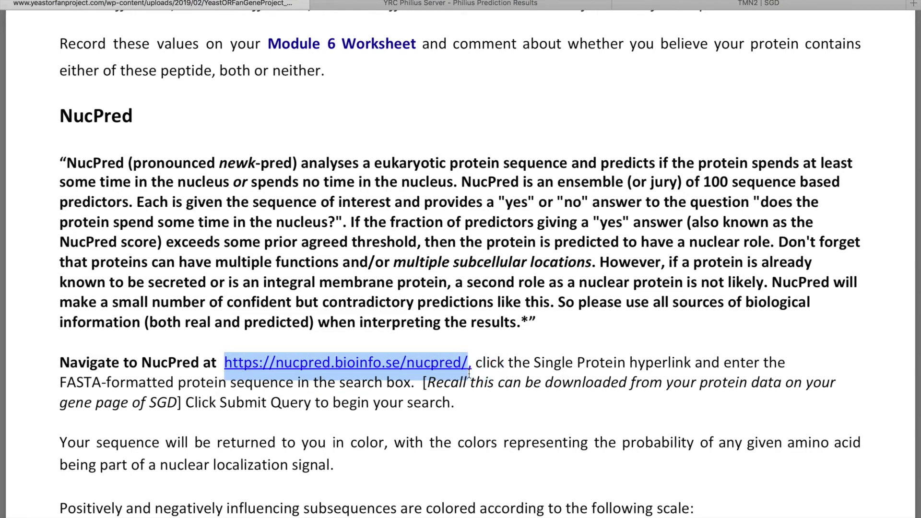
click(913, 3)
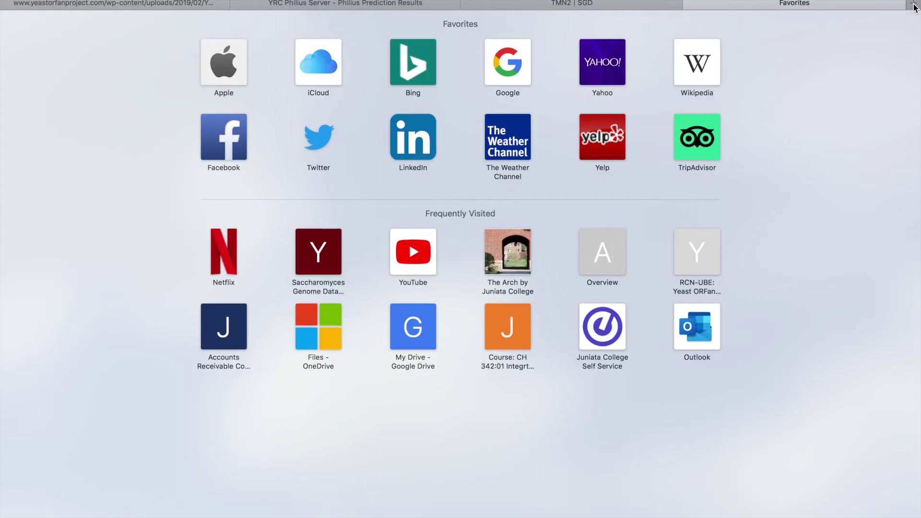
Step: Copy the TMN2 protein sequence from S288C_YDR107C_TMN2_protein.fsa-3.txt and submit it to NucPred's single protein service
key(ctrl+Left)
key(ctrl+Left)
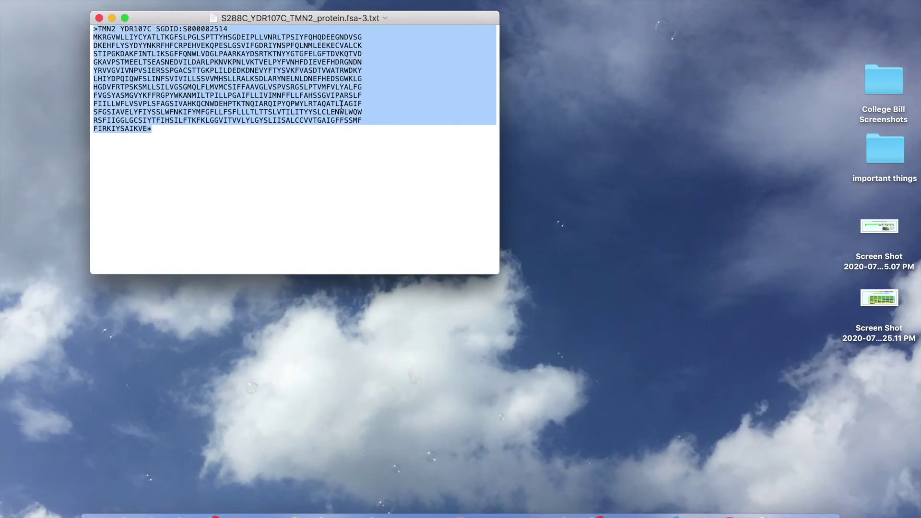
right_click(341, 105)
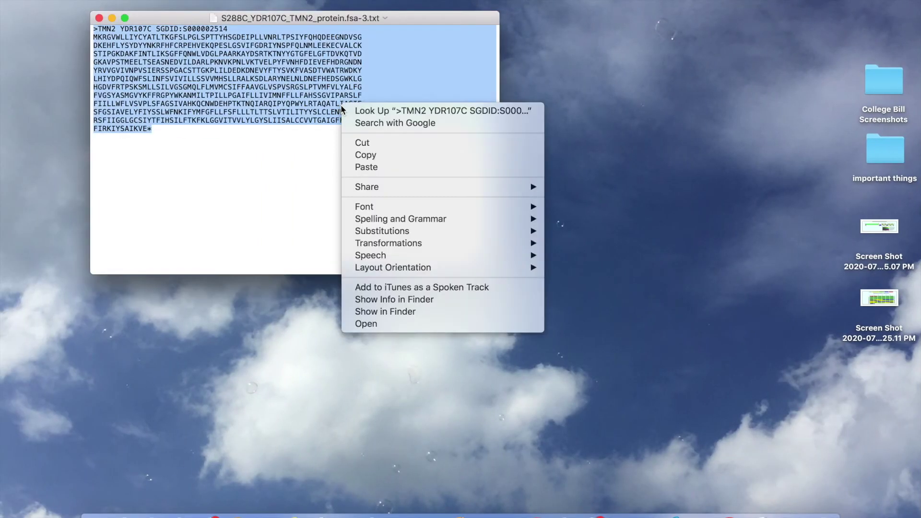
click(372, 152)
key(ctrl+Right)
key(ctrl+Right)
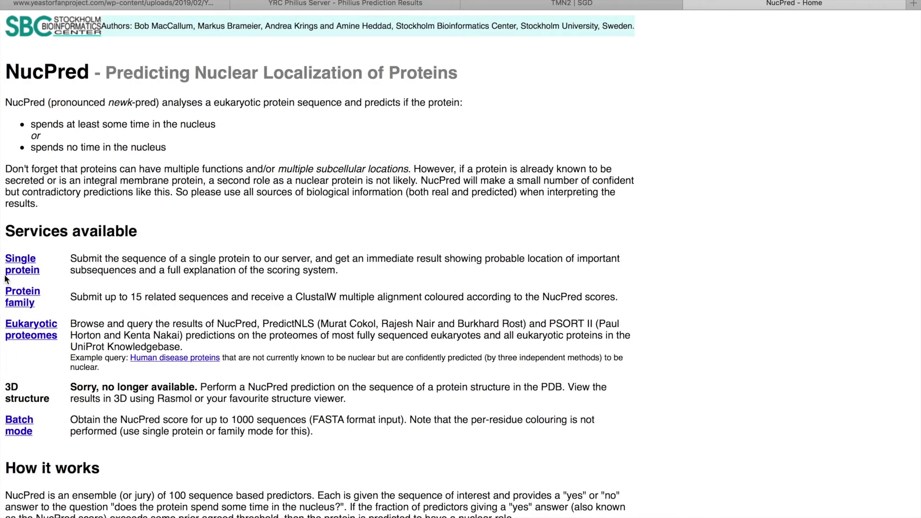
click(16, 271)
click(109, 198)
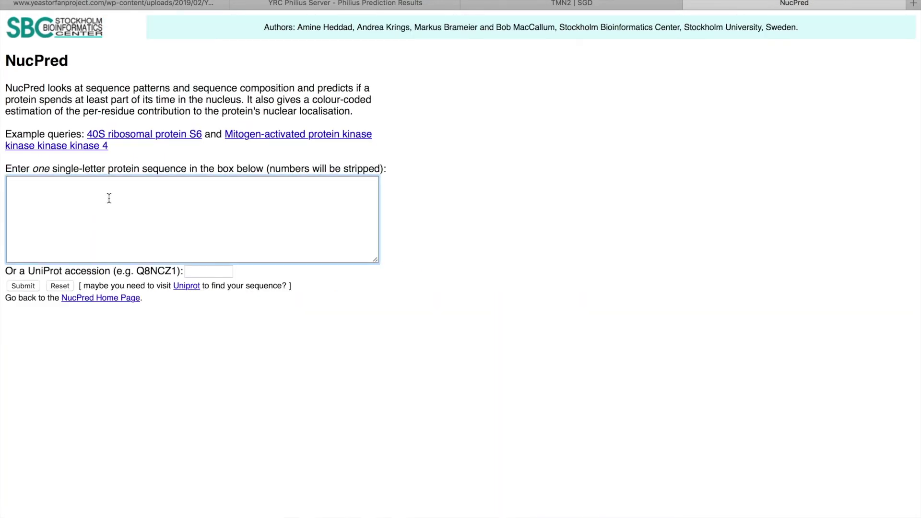
key(super+v)
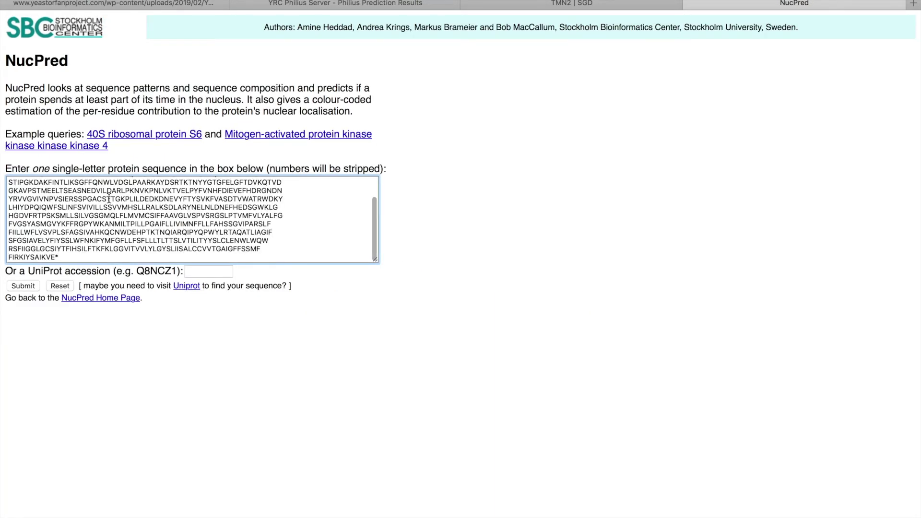
click(20, 286)
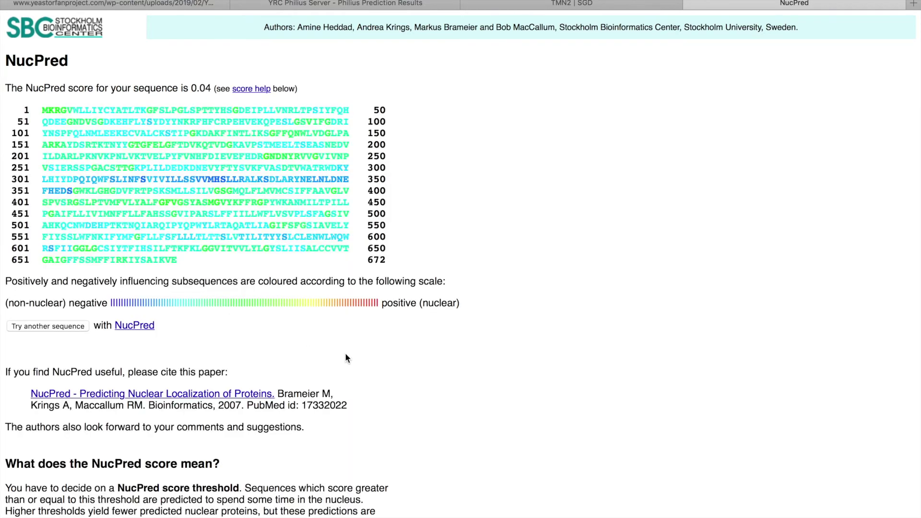
Step: Capture a screenshot of the NucPred results covering the score, the coloured sequence and the colour scale
scroll(347, 358, down, 6)
scroll(346, 357, up, 6)
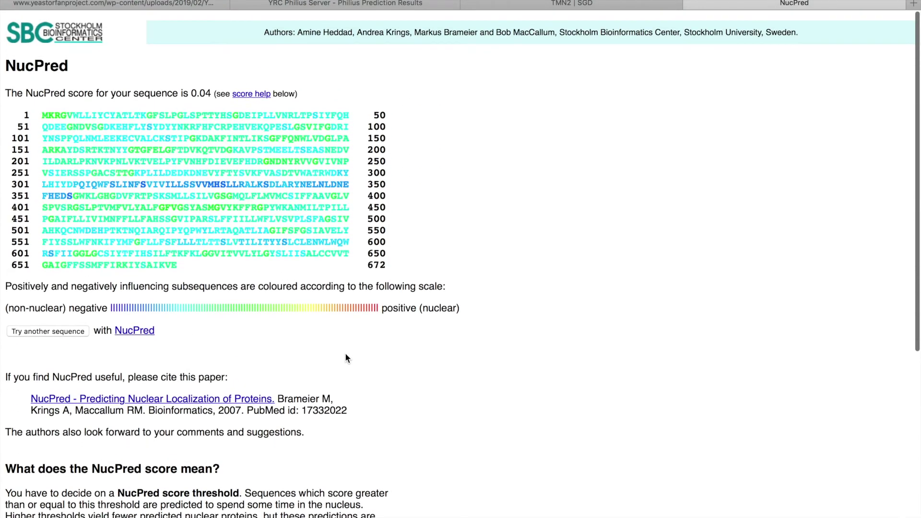
key(super+shift+4)
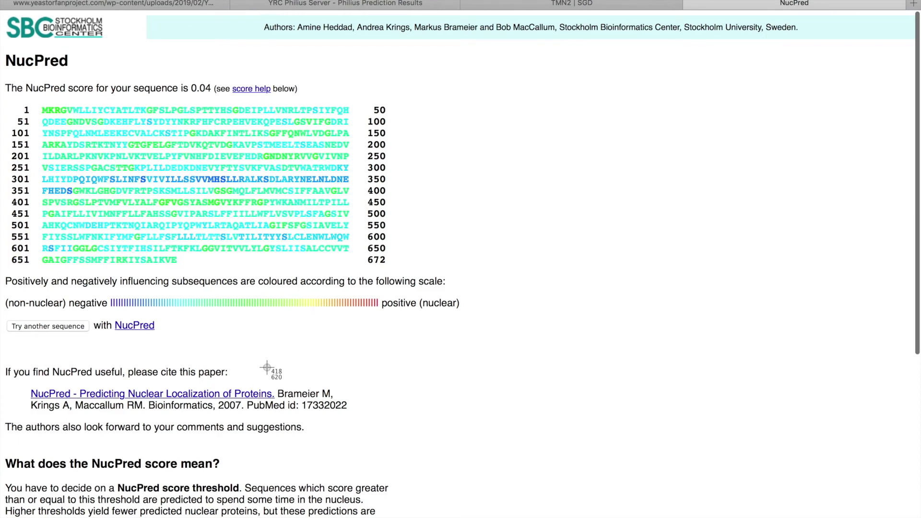
drag(1, 72, 510, 322)
Step: Insert the 3.29.28 PM NucPred screenshot from the Desktop under "Sequence with Probability Color" in the Word worksheet
key(super+Tab)
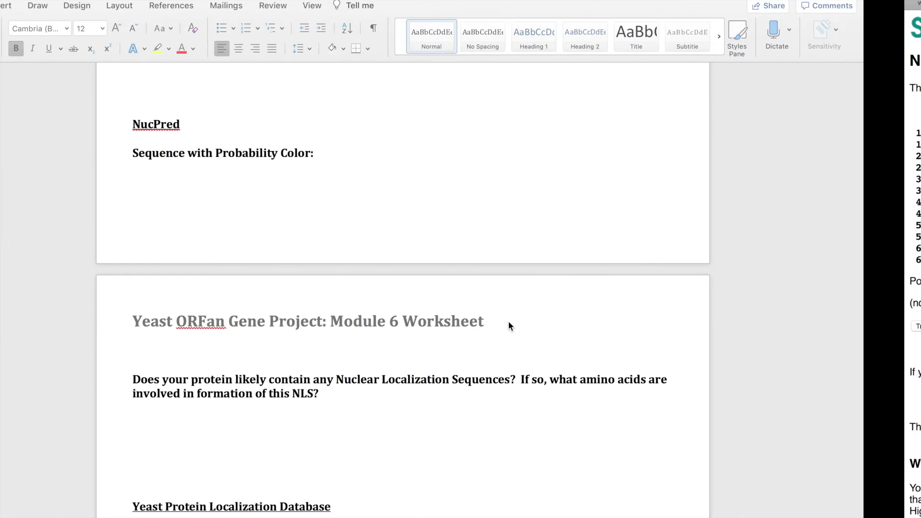
click(271, 207)
click(57, 5)
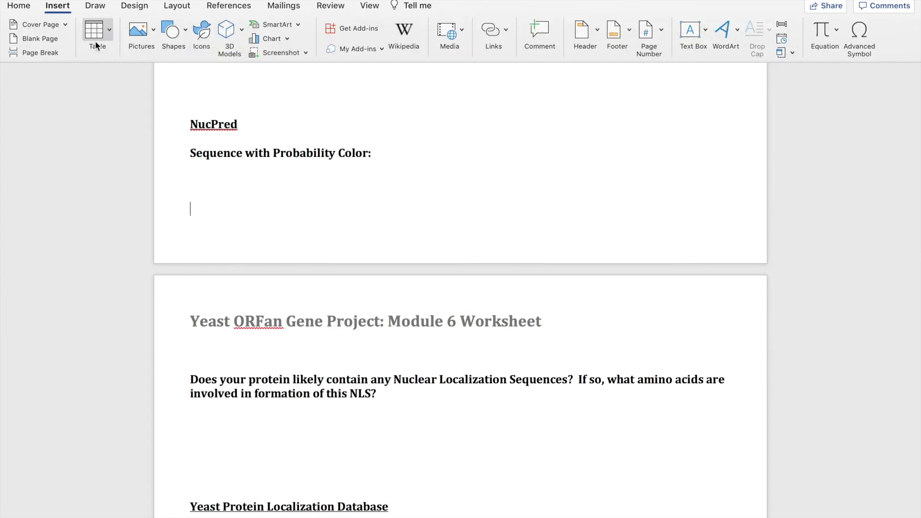
click(142, 32)
click(185, 66)
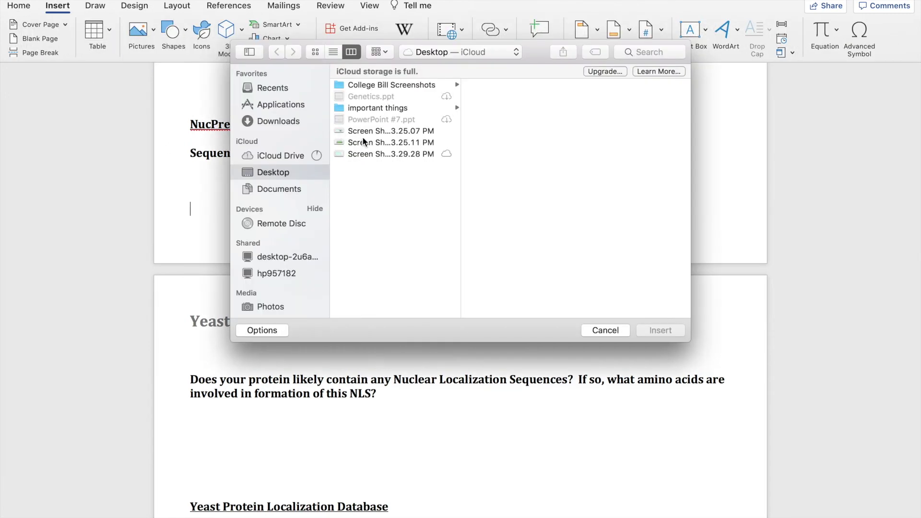
click(367, 154)
click(661, 335)
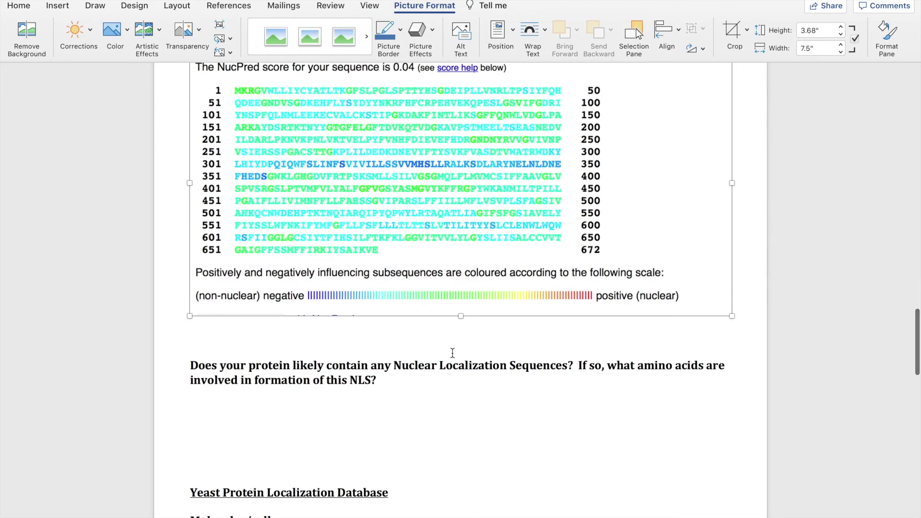
Step: Check the NucPred score threshold table and answer the NLS question with "No, it does not likely contain any nuclear localization sequences."
scroll(452, 353, up, 3)
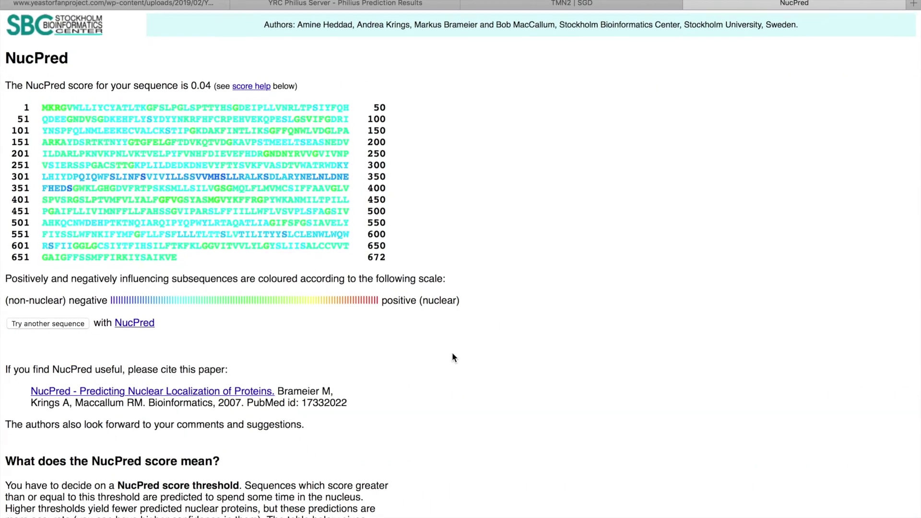
scroll(453, 355, down, 6)
scroll(281, 281, up, 6)
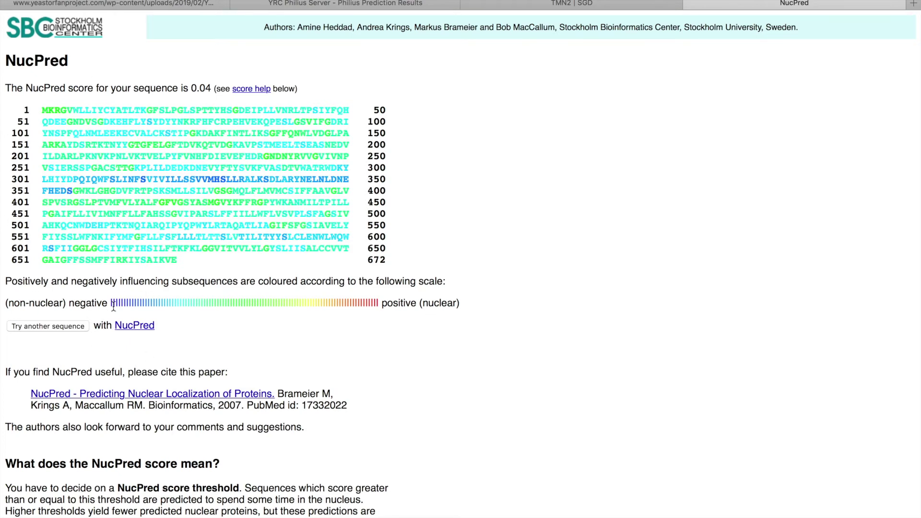
scroll(178, 214, down, 6)
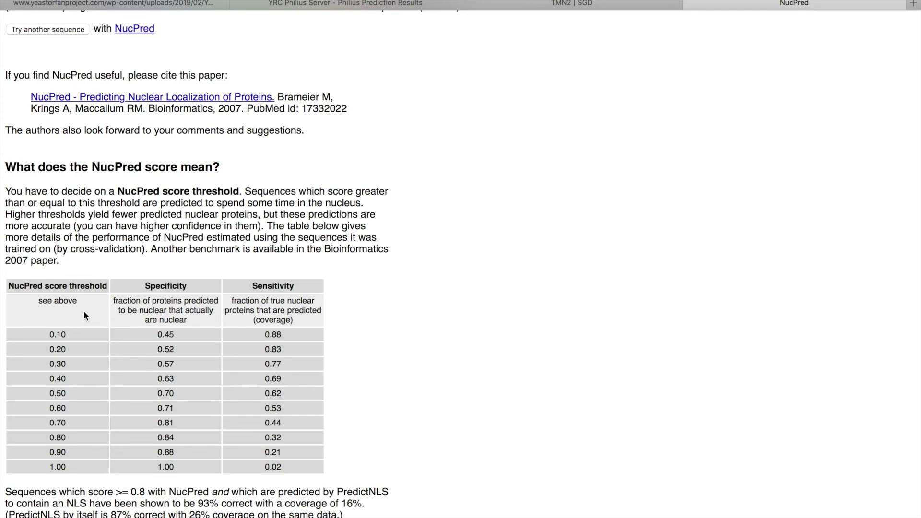
scroll(84, 310, up, 10)
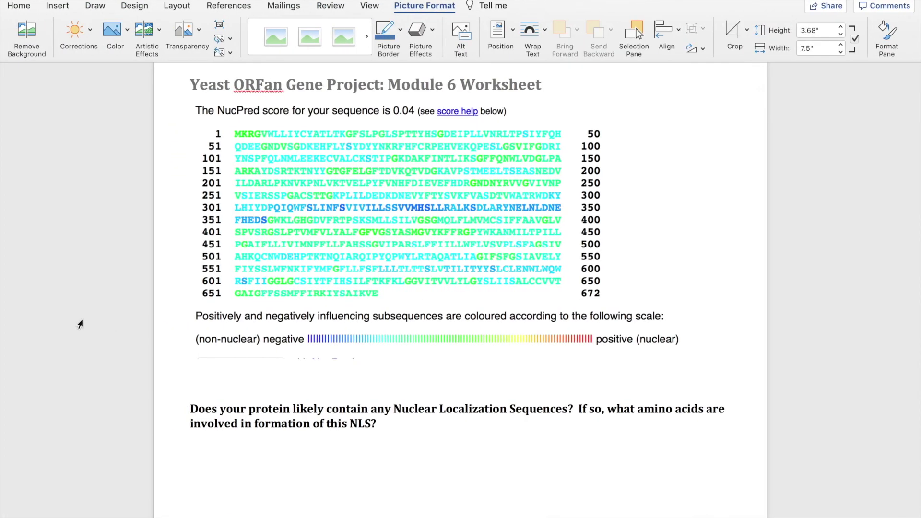
scroll(367, 452, down, 3)
click(287, 382)
text(No, it does not)
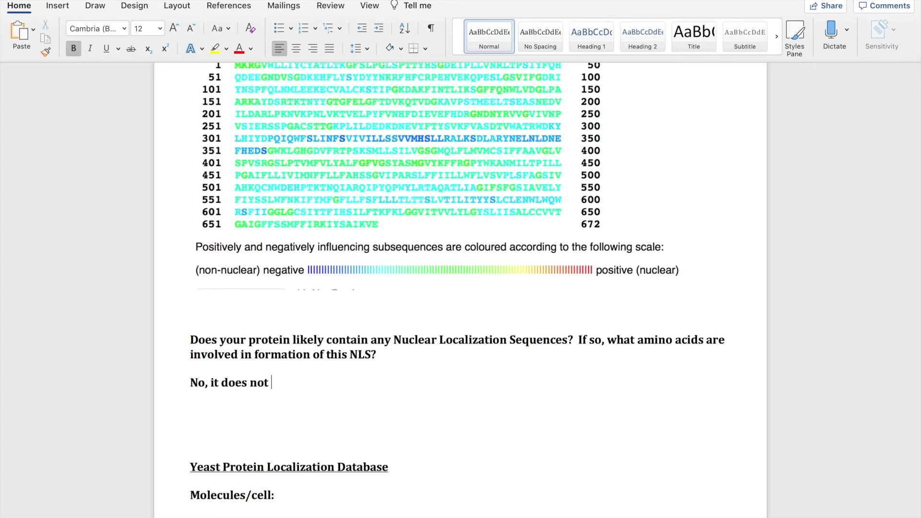
text( likely contain any nucl)
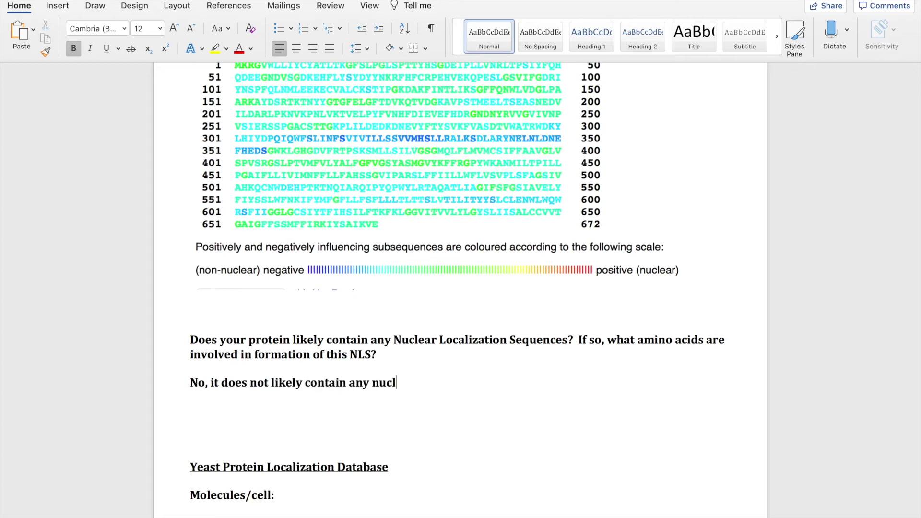
text(ear localization sequences.)
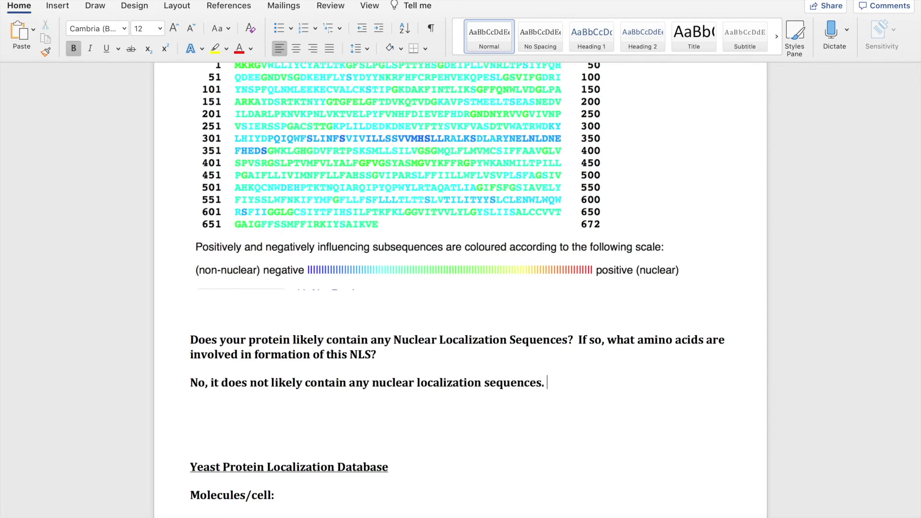
scroll(261, 413, up, 2)
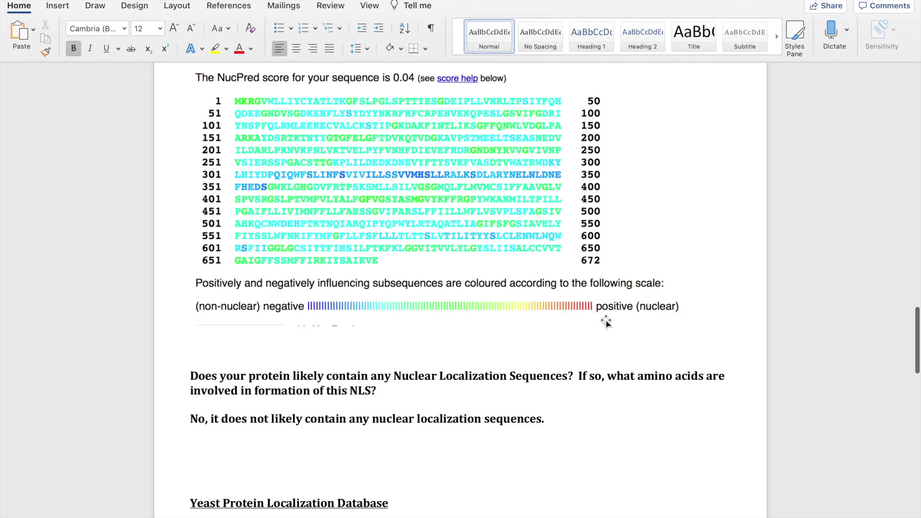
Step: Review the worksheet's Yeast Protein Localization Database section and locate the matching YPL instructions in the Module 6 Guide in the browser
scroll(606, 319, down, 2)
scroll(362, 393, up, 5)
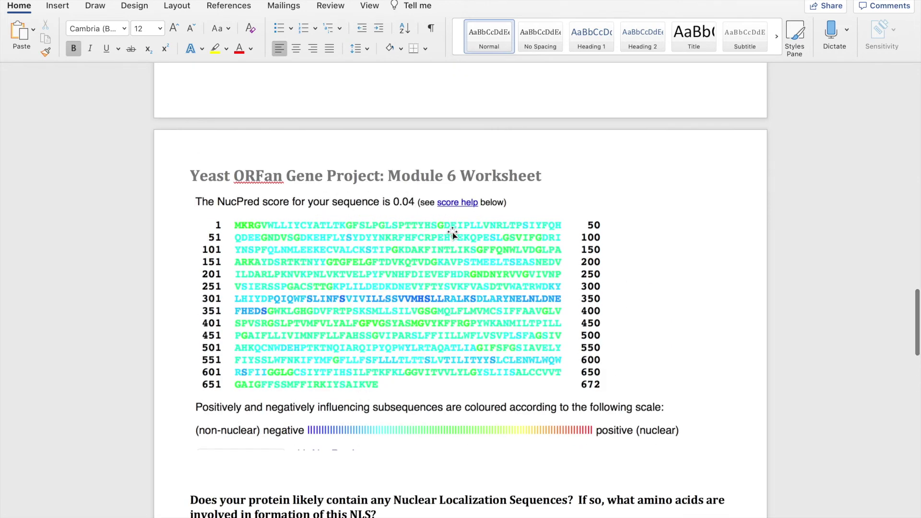
scroll(452, 232, down, 15)
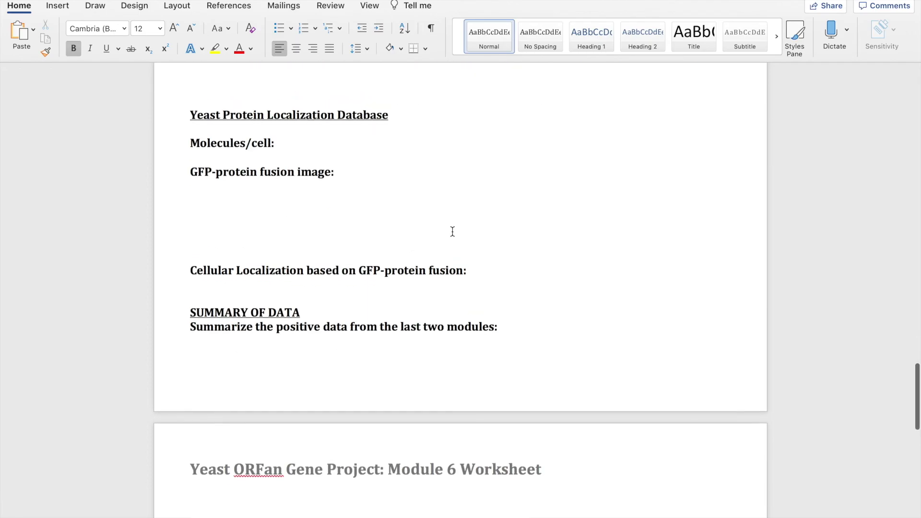
key(ctrl+Right)
click(143, 1)
scroll(395, 177, down, 12)
scroll(395, 176, down, 10)
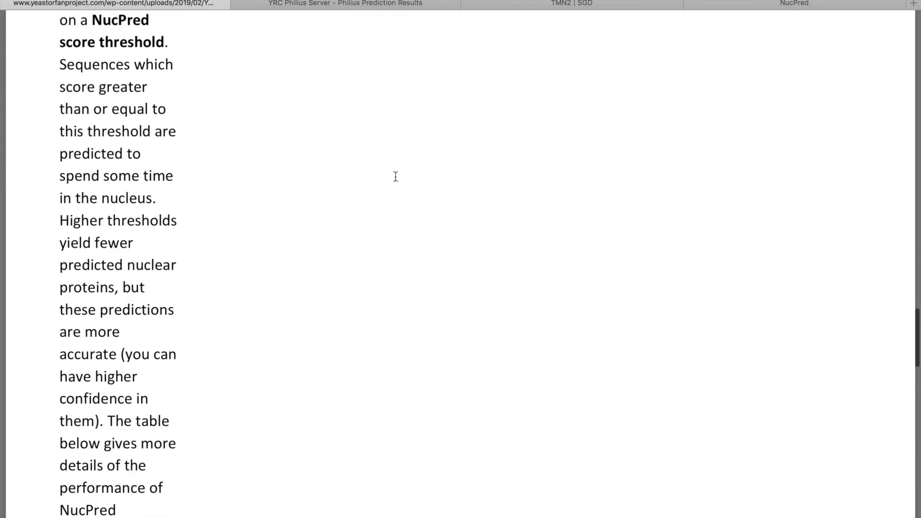
scroll(395, 177, up, 11)
scroll(395, 177, up, 8)
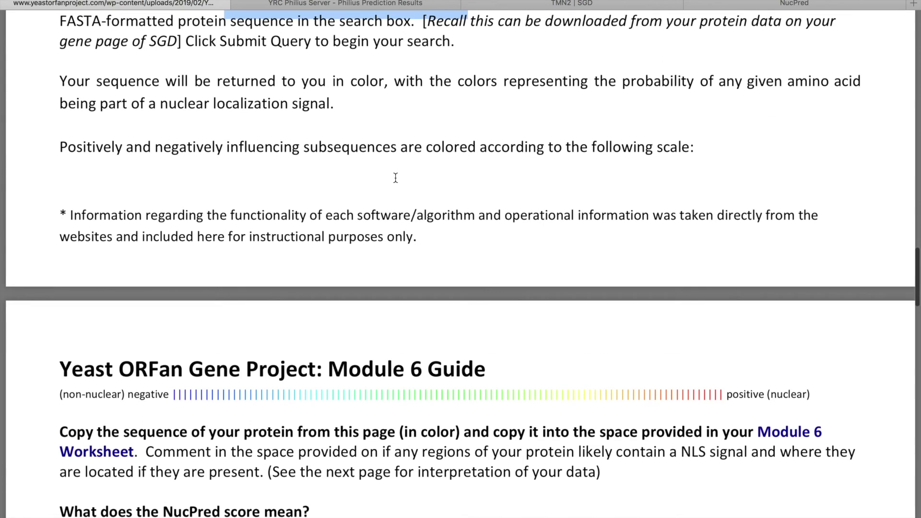
scroll(396, 173, down, 20)
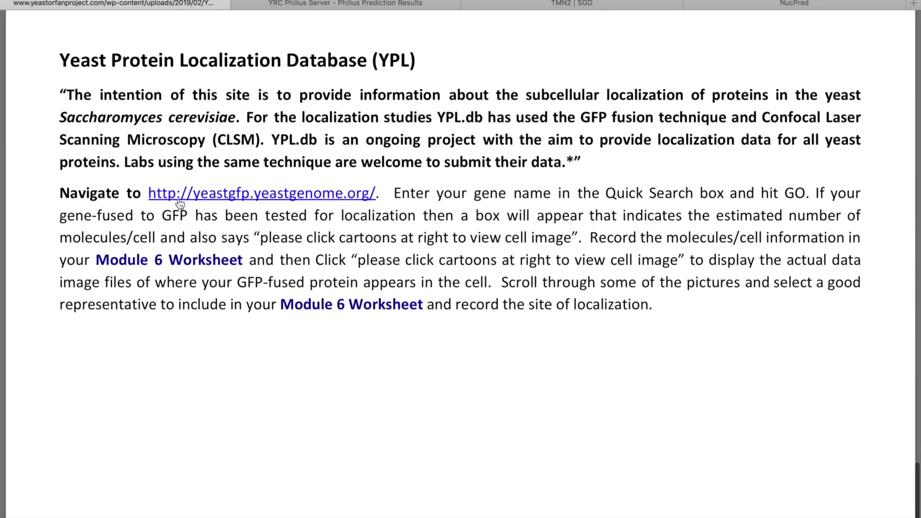
drag(147, 189, 374, 189)
key(super+c)
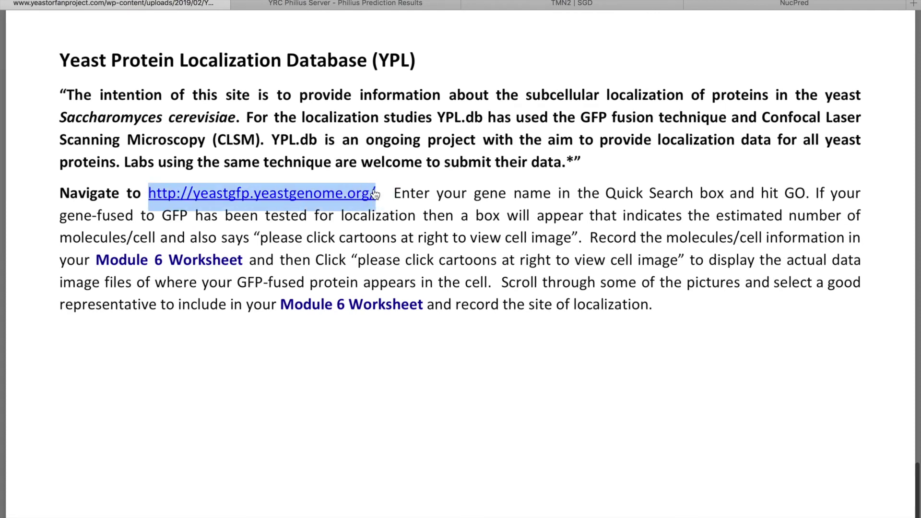
click(914, 3)
key(super+v)
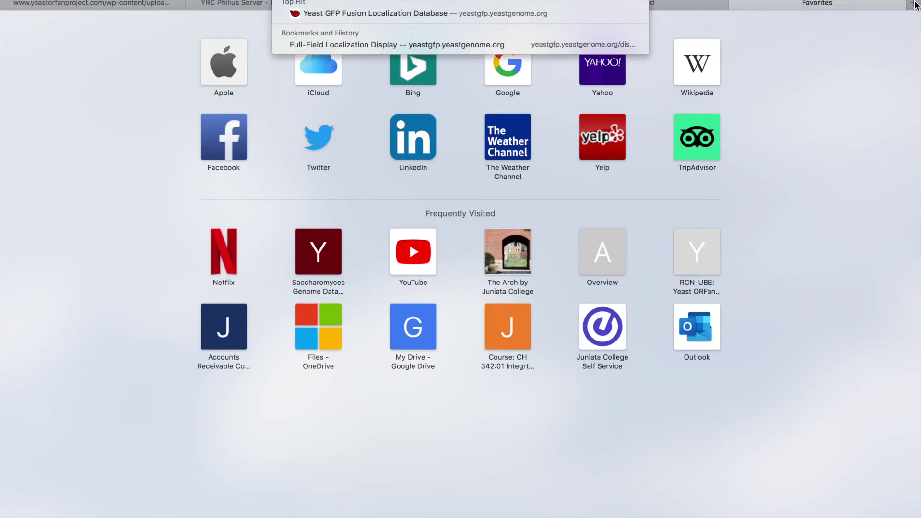
key(Return)
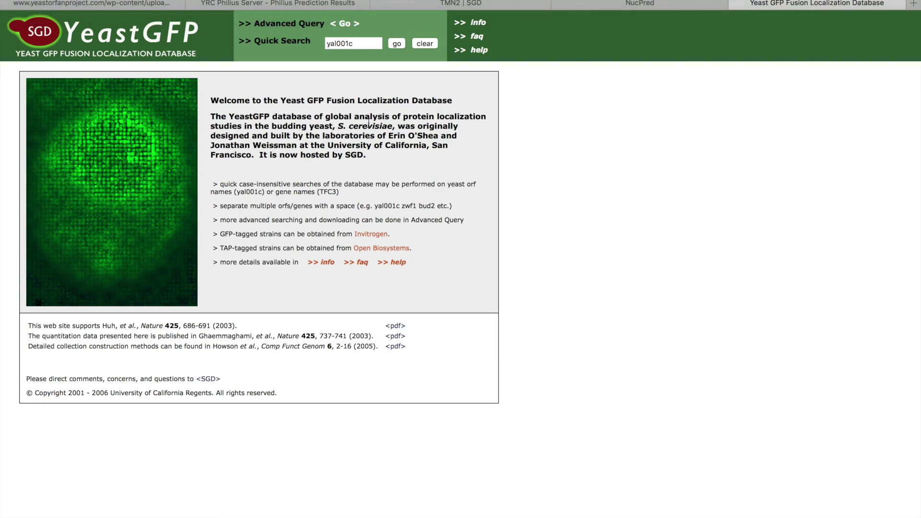
Step: Run a quick search for YOL019W in the YeastGFP database and display its final cell periphery localization image
click(361, 41)
key(super+a)
key(BackSpace)
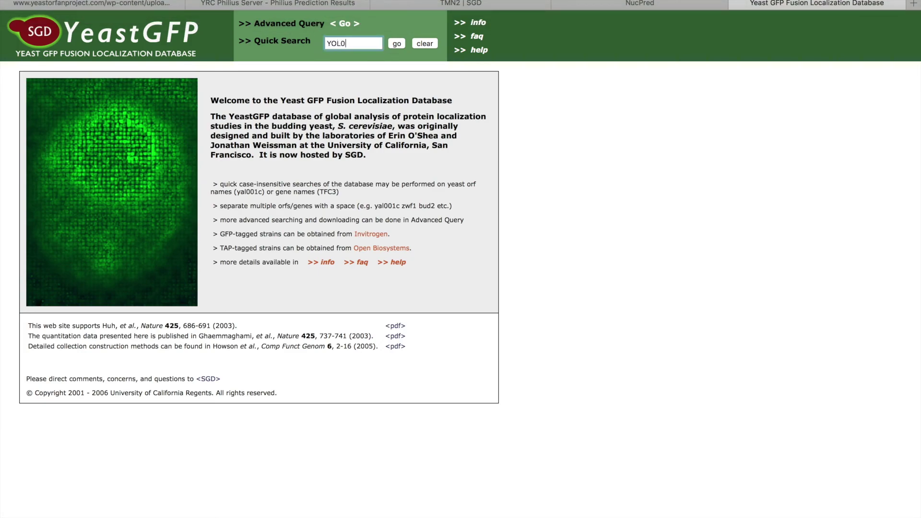
click(397, 46)
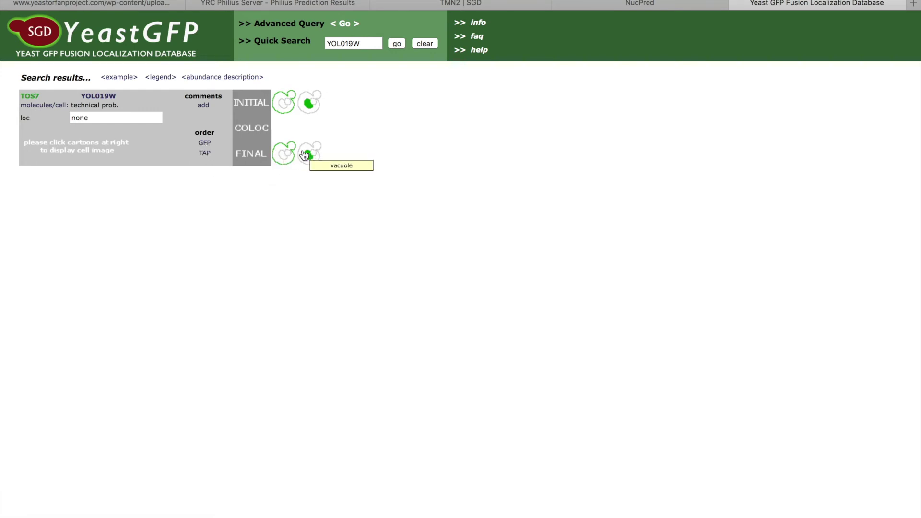
click(283, 152)
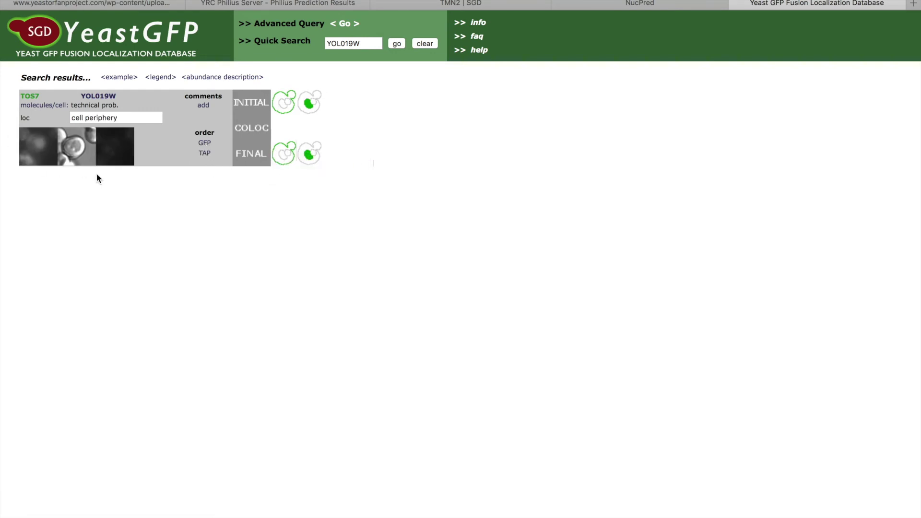
Step: Switch to the Word worksheet and fill in Molecules/cell with "technical prob." from the YeastGFP result
key(super+Tab)
scroll(284, 283, down, 4)
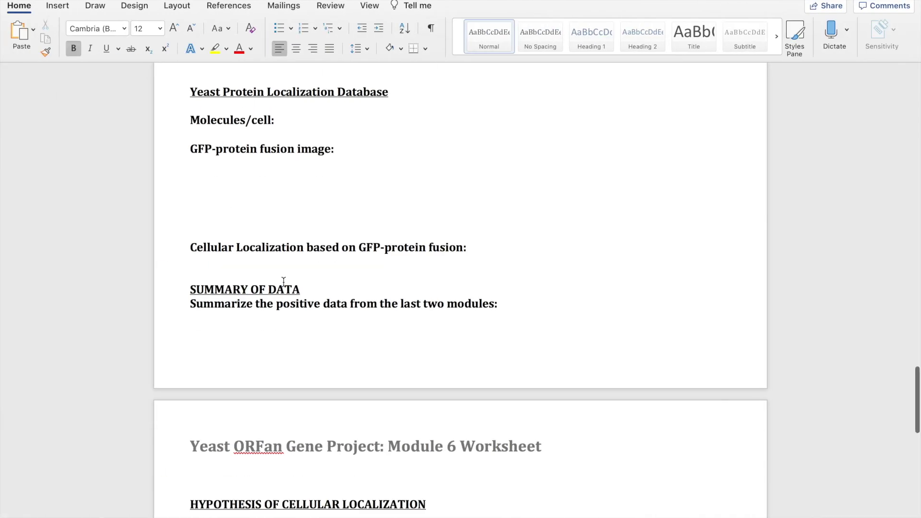
scroll(284, 287, up, 3)
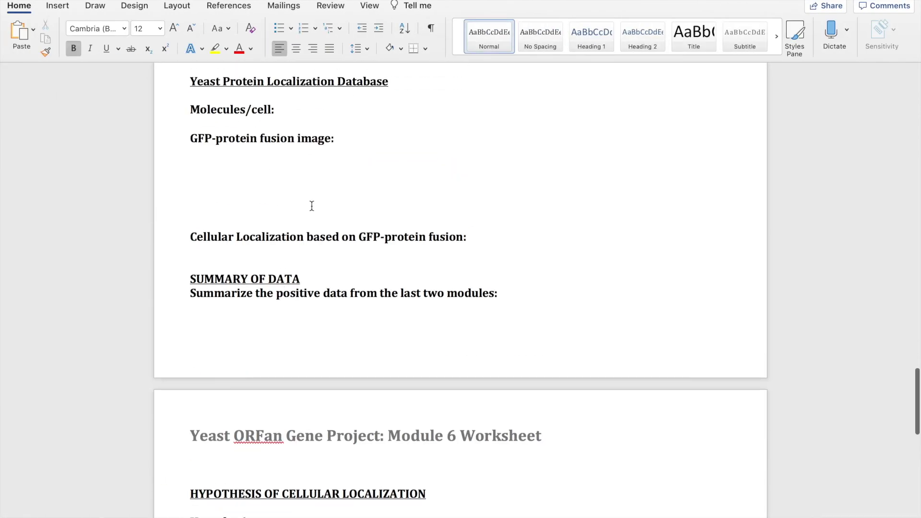
key(super+Tab)
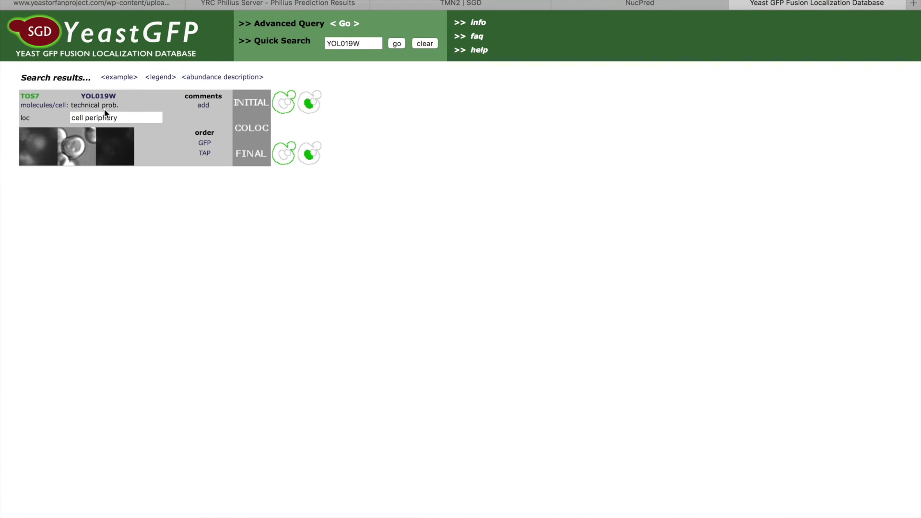
key(super+Tab)
click(305, 108)
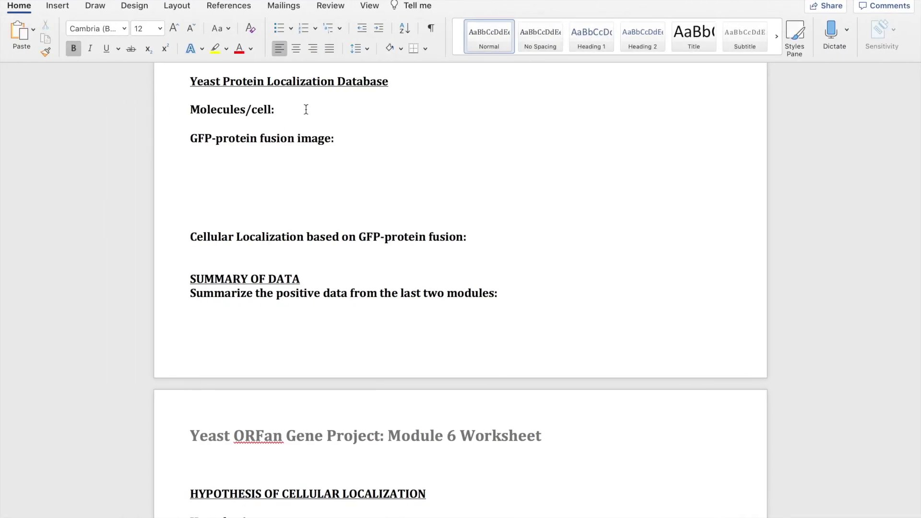
text(technical prob.)
Step: Open the full-field localization display for YOL019W in YeastGFP and capture a screenshot covering the GFP and DIC images
key(super+Tab)
click(81, 153)
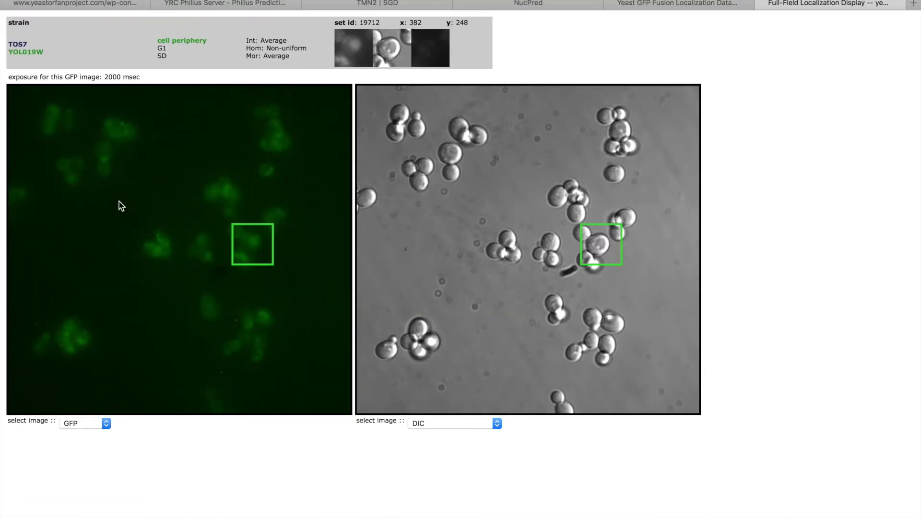
key(super+shift+4)
drag(4, 76, 712, 432)
Step: Insert the 3.31.42 PM screenshot from the Desktop under "GFP-protein fusion image" in the Word worksheet
key(super+Tab)
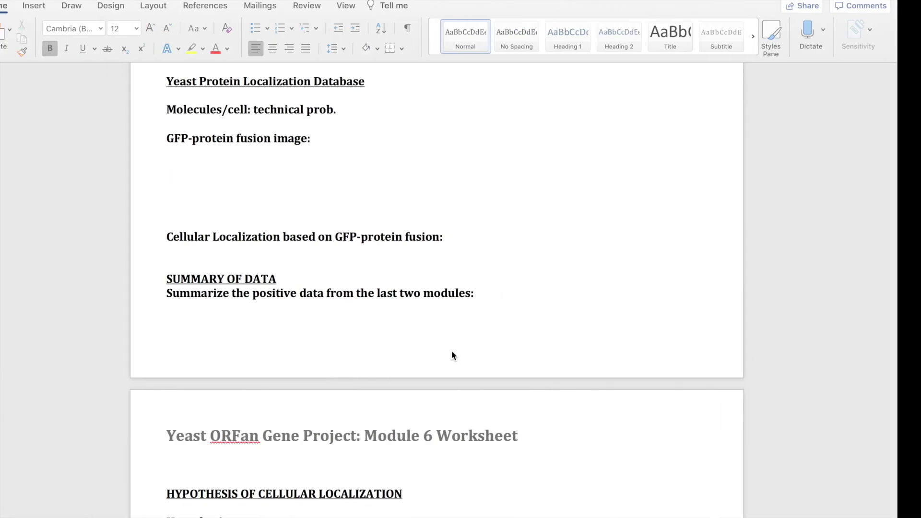
click(58, 6)
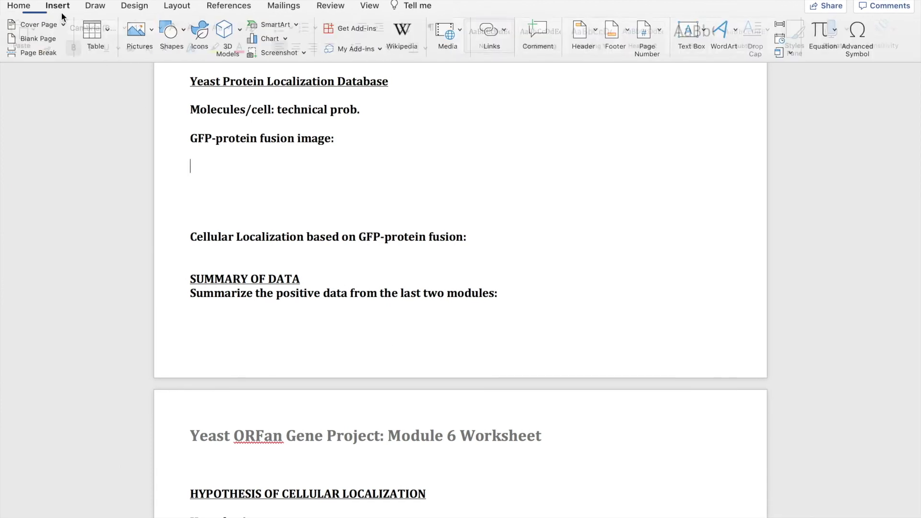
click(150, 41)
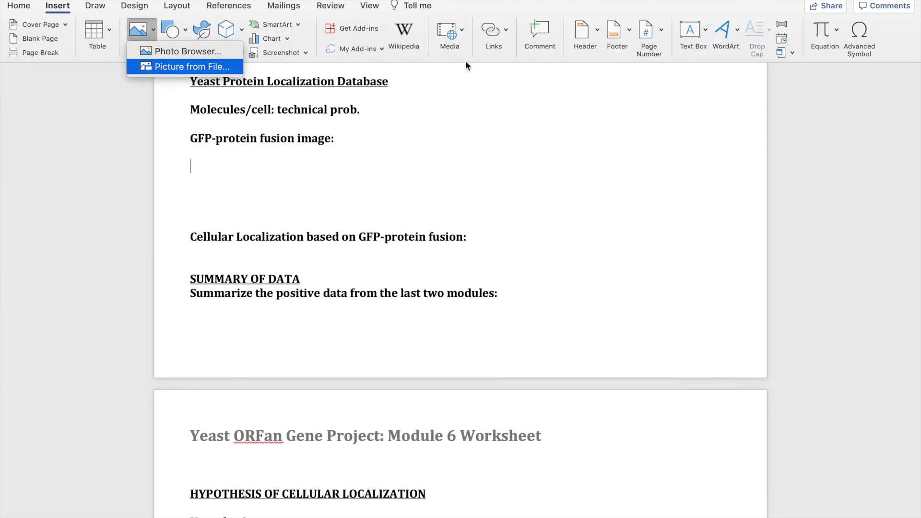
click(160, 65)
click(398, 166)
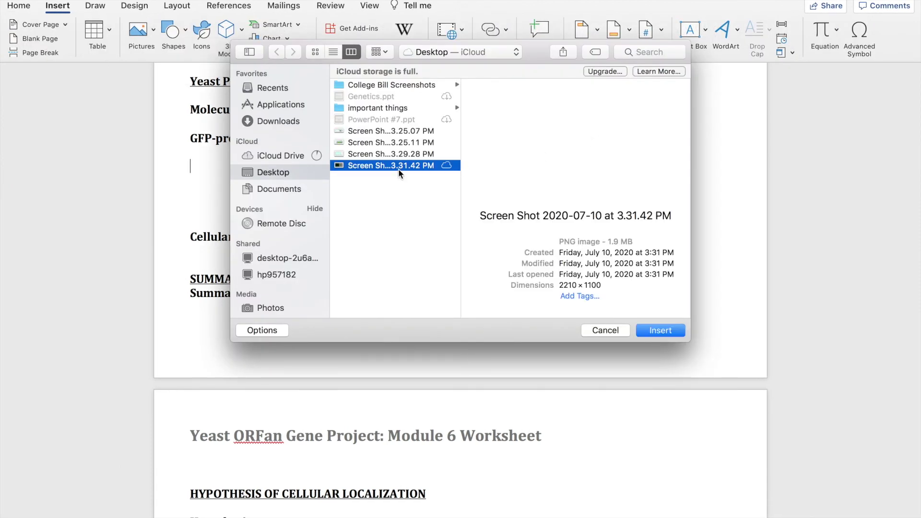
click(657, 331)
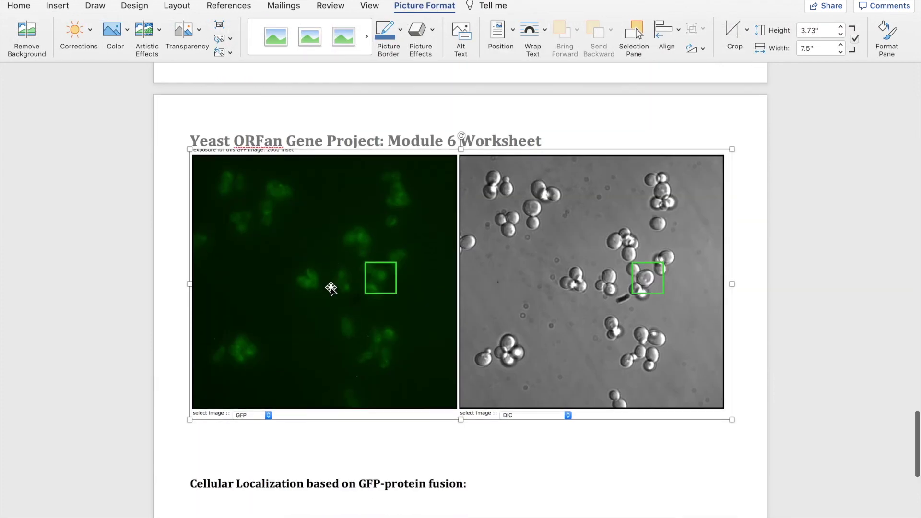